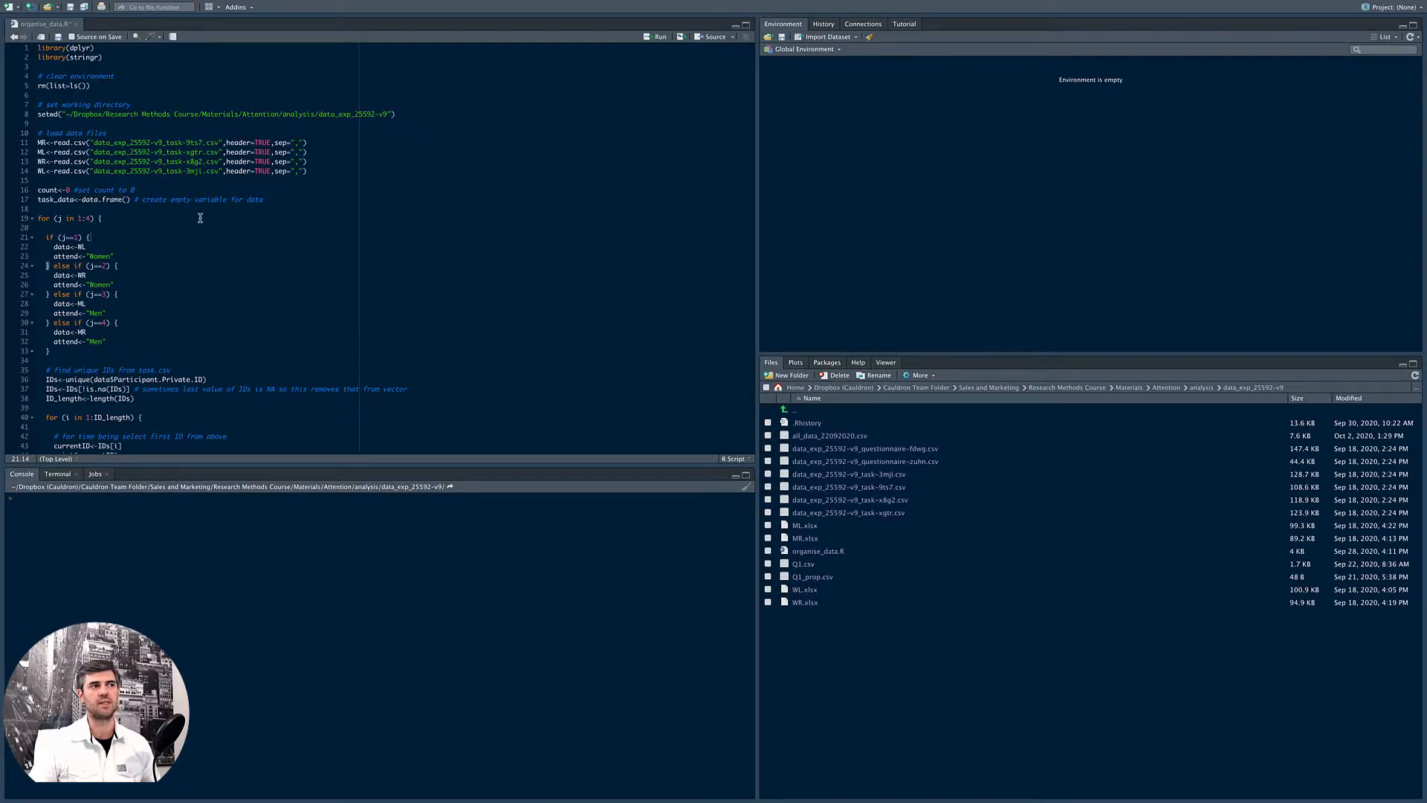
Step: Examine the organise_data.R code that loads the data files, assigns the conditions, finds unique IDs and filters out each participant
scroll(200, 217, down, 3)
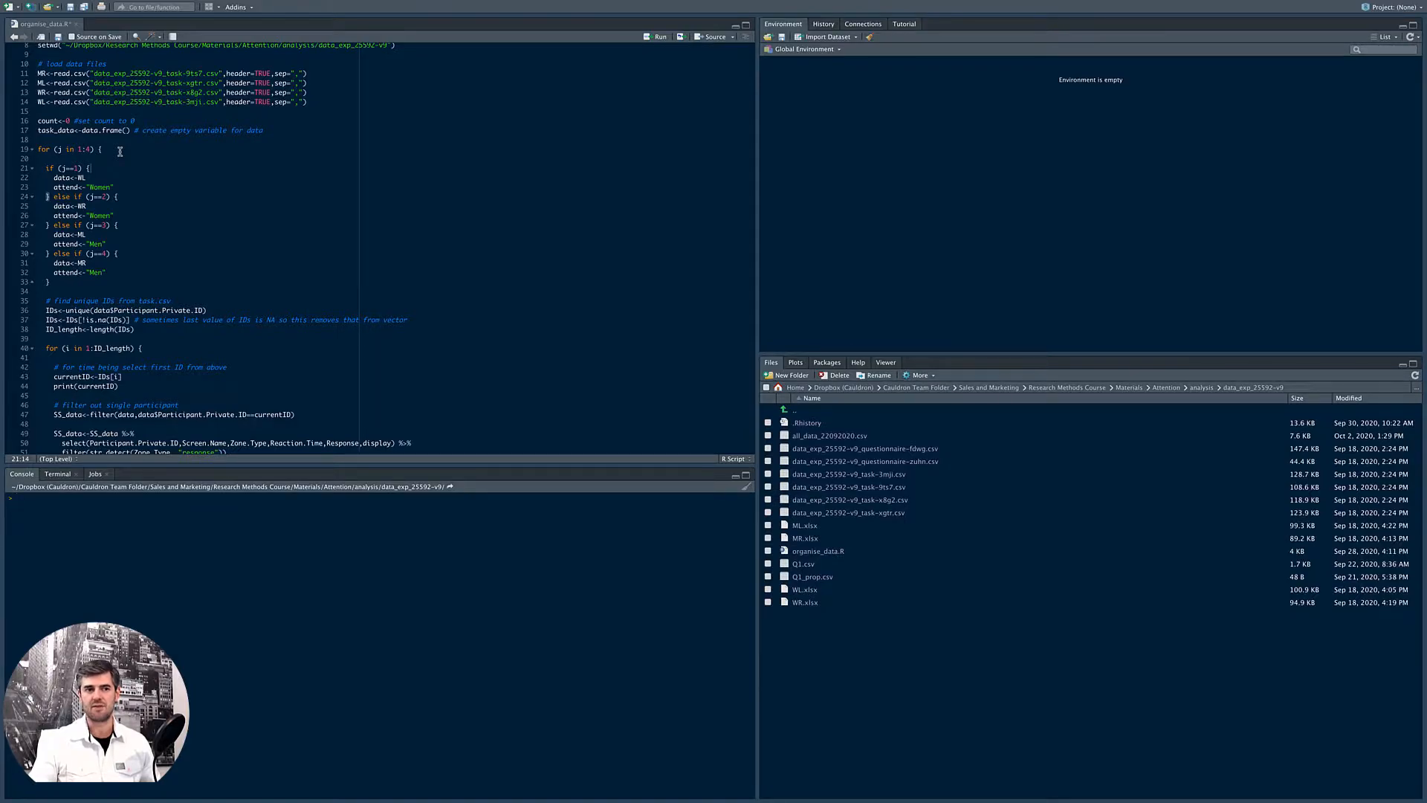
scroll(119, 151, down, 3)
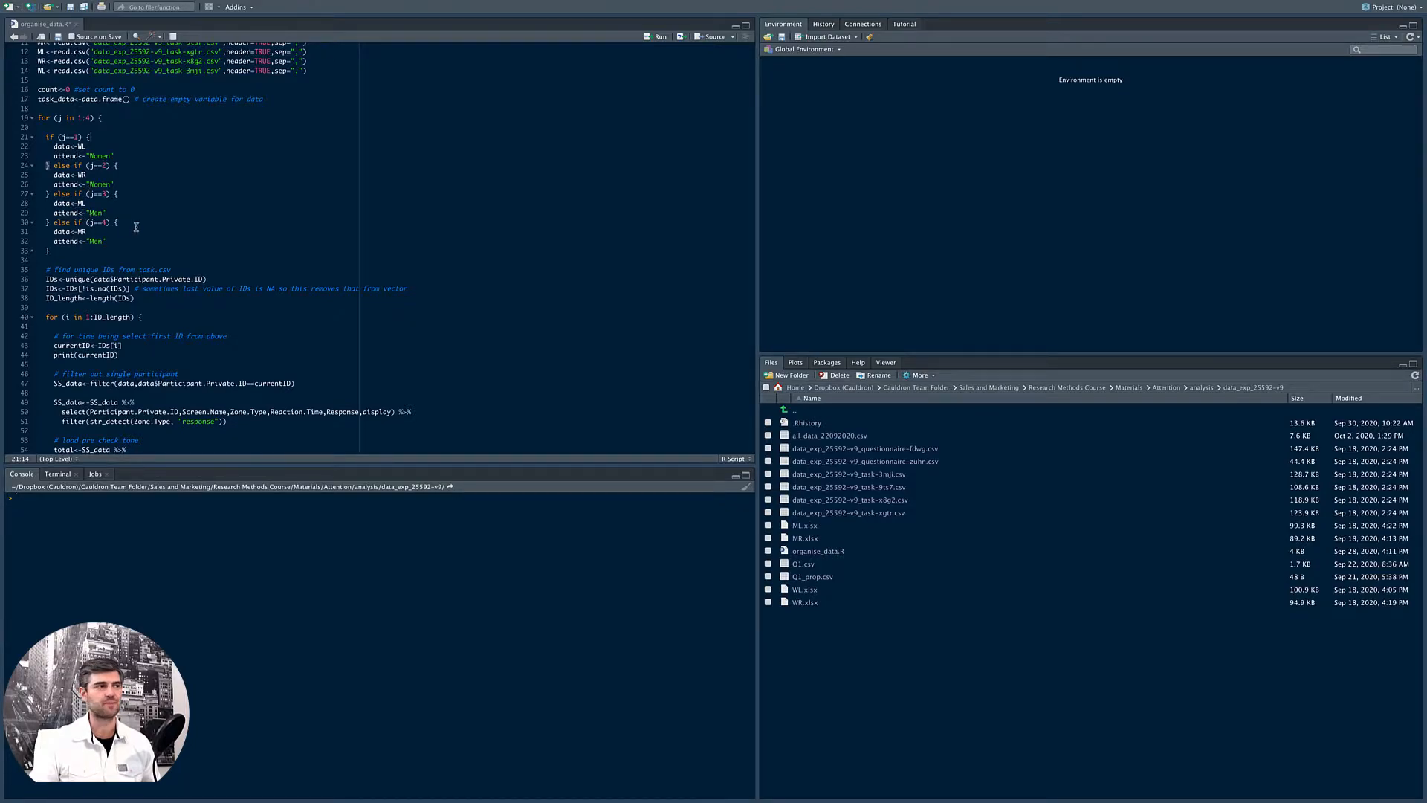
scroll(137, 226, down, 2)
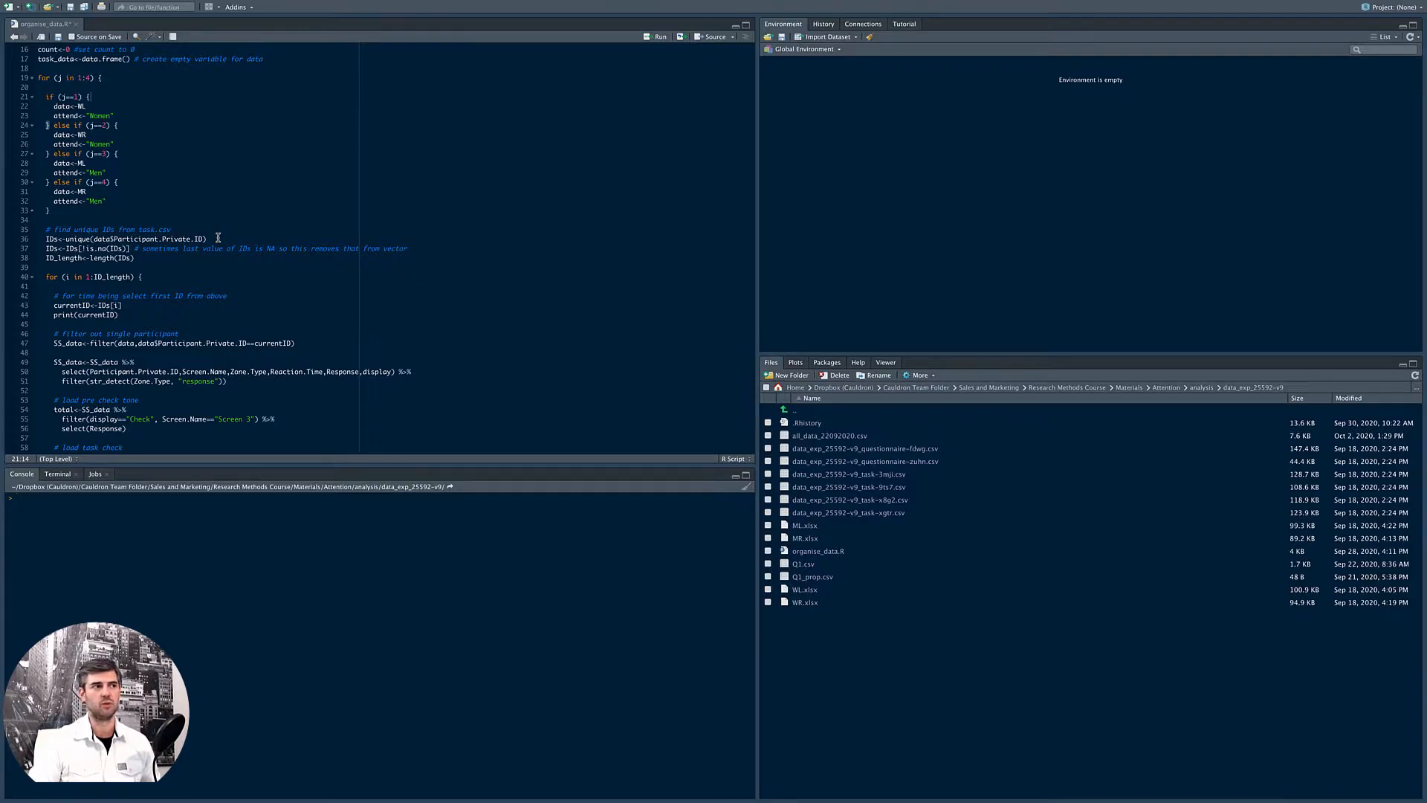
scroll(176, 265, down, 3)
scroll(176, 266, down, 1)
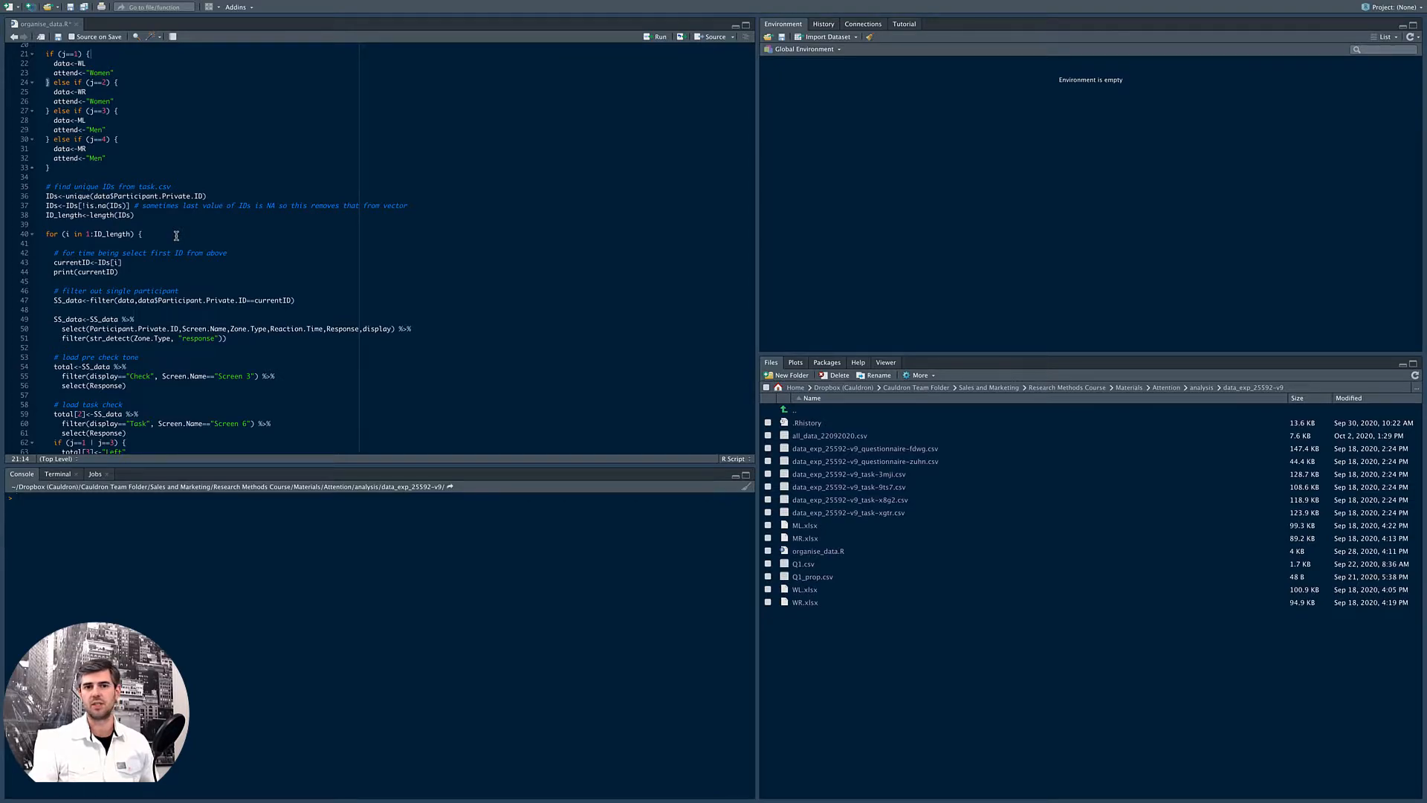
scroll(176, 236, down, 2)
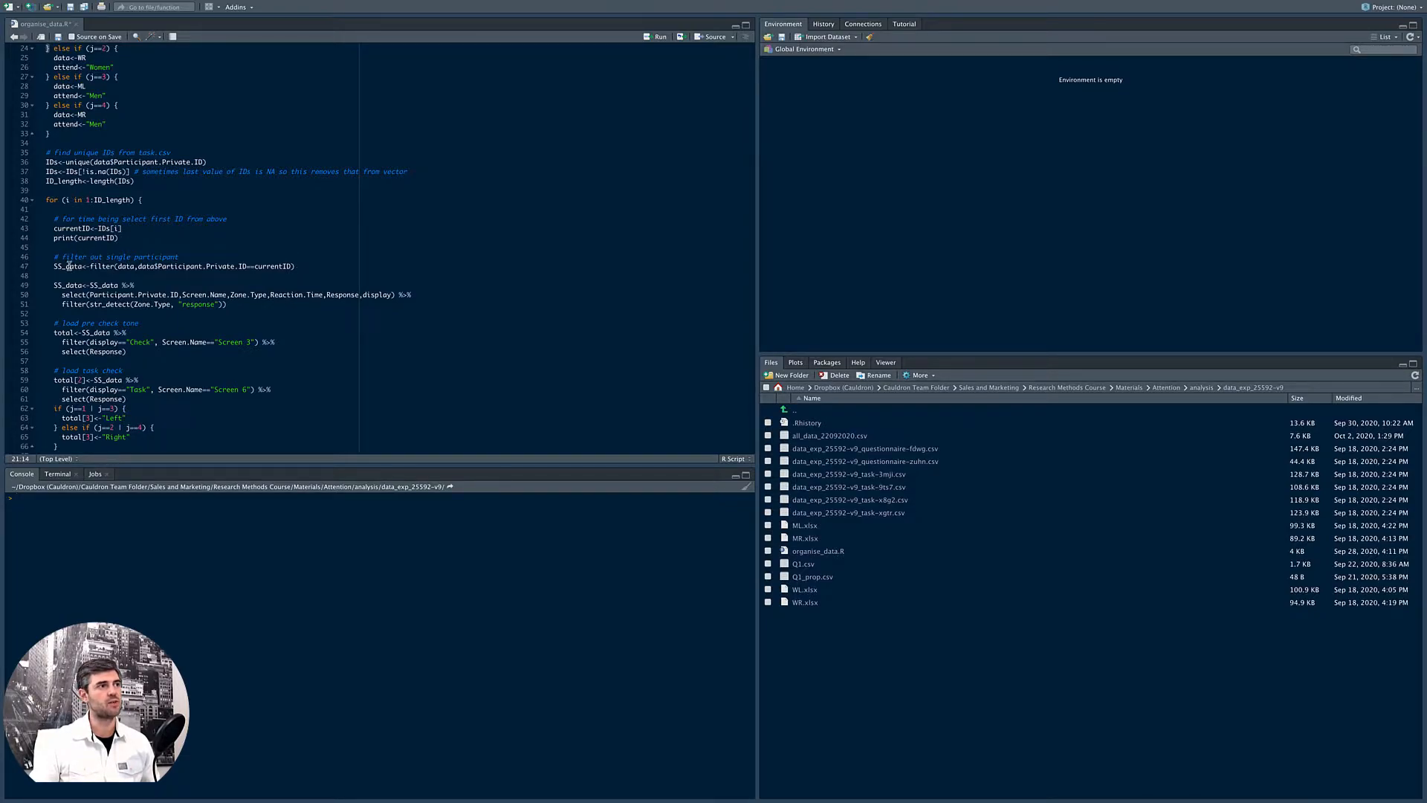
scroll(75, 265, down, 2)
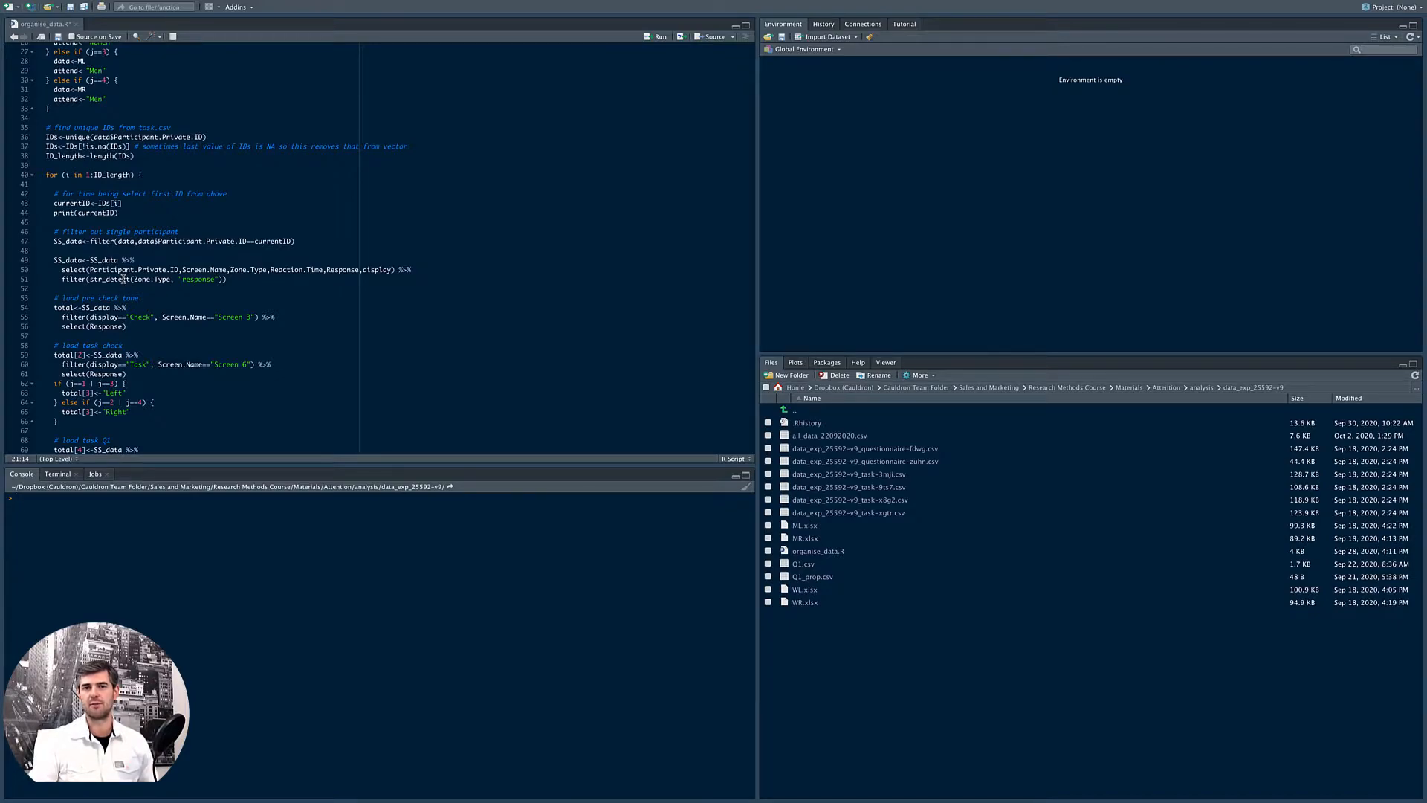
scroll(123, 279, down, 3)
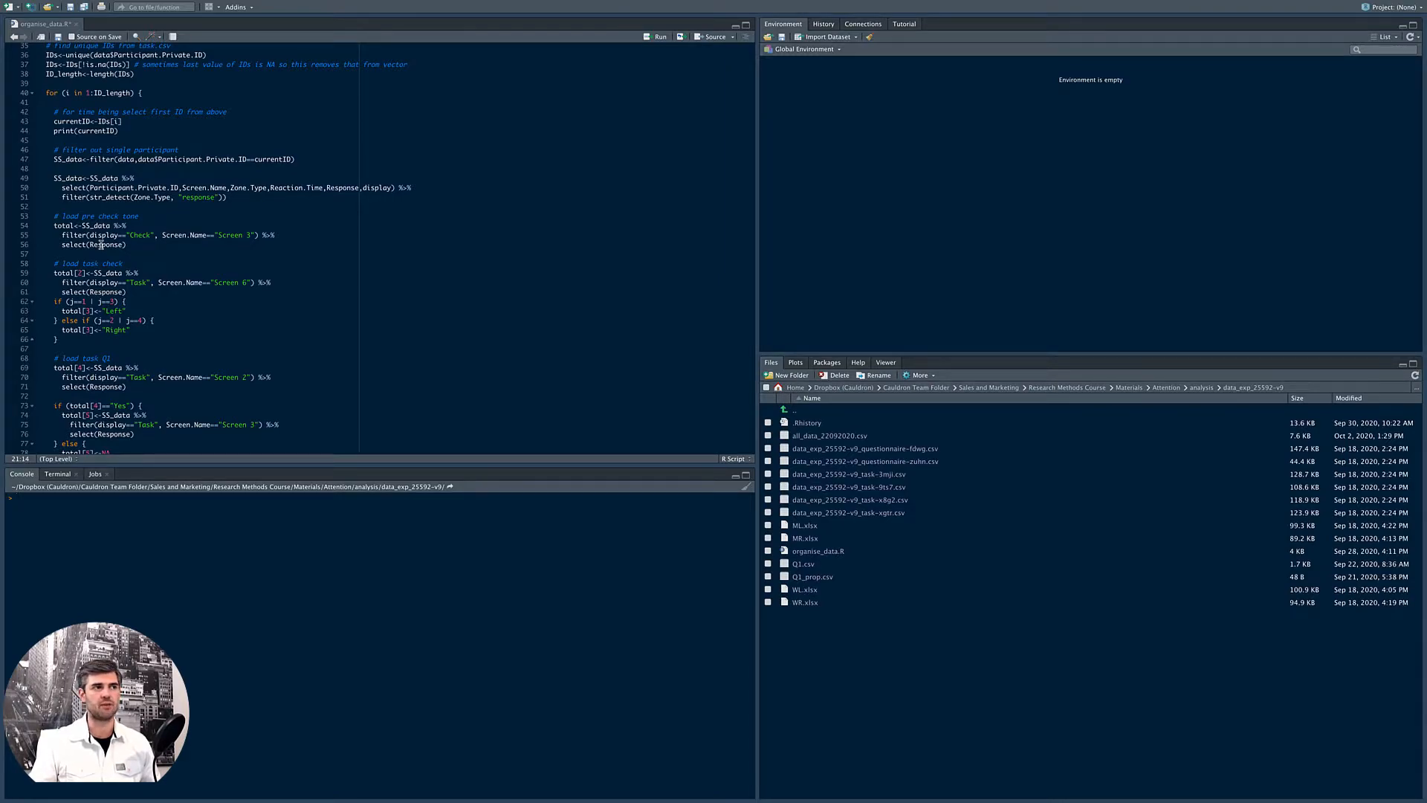
scroll(100, 245, down, 3)
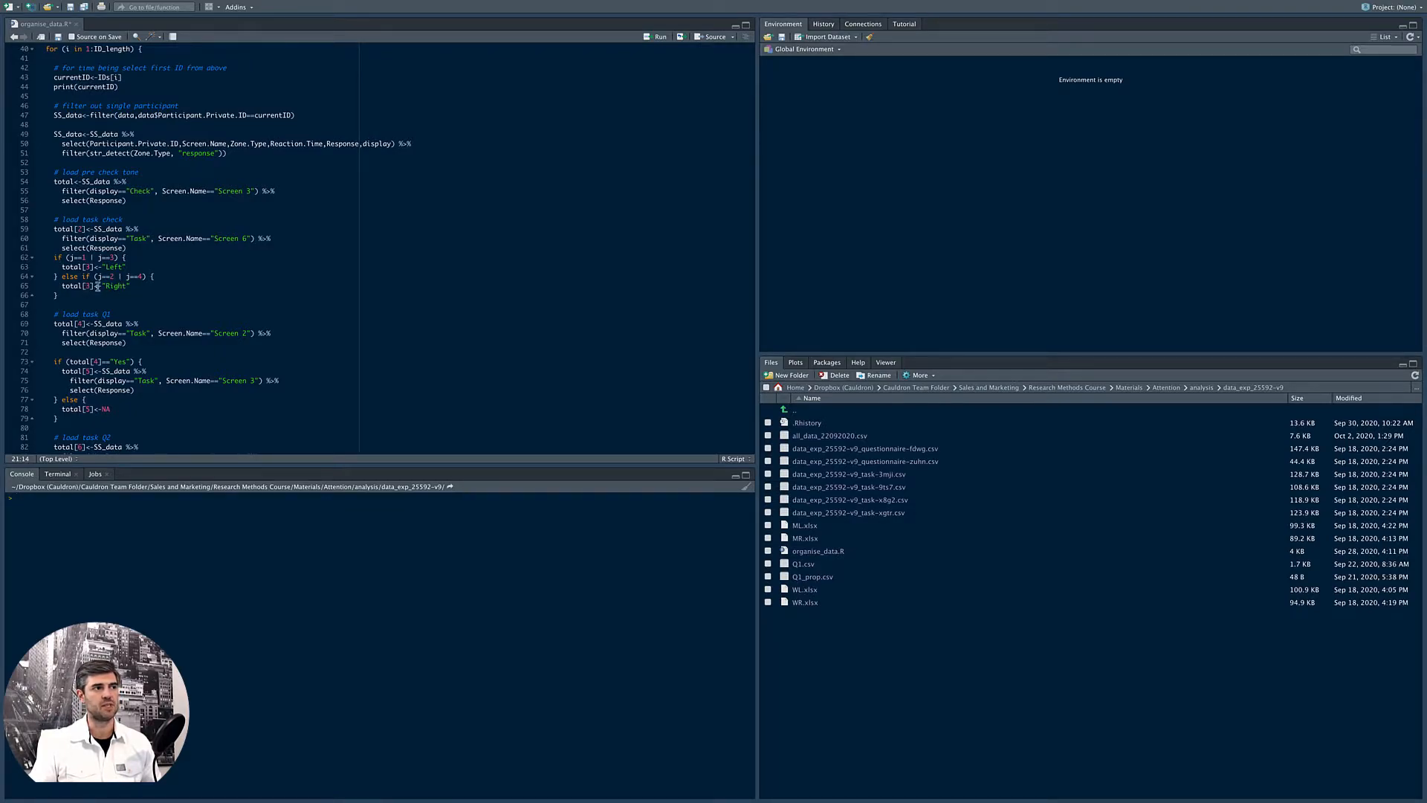
Step: Examine the remaining script code for the task and control questions, row counting, column names and CSV export
scroll(141, 287, down, 5)
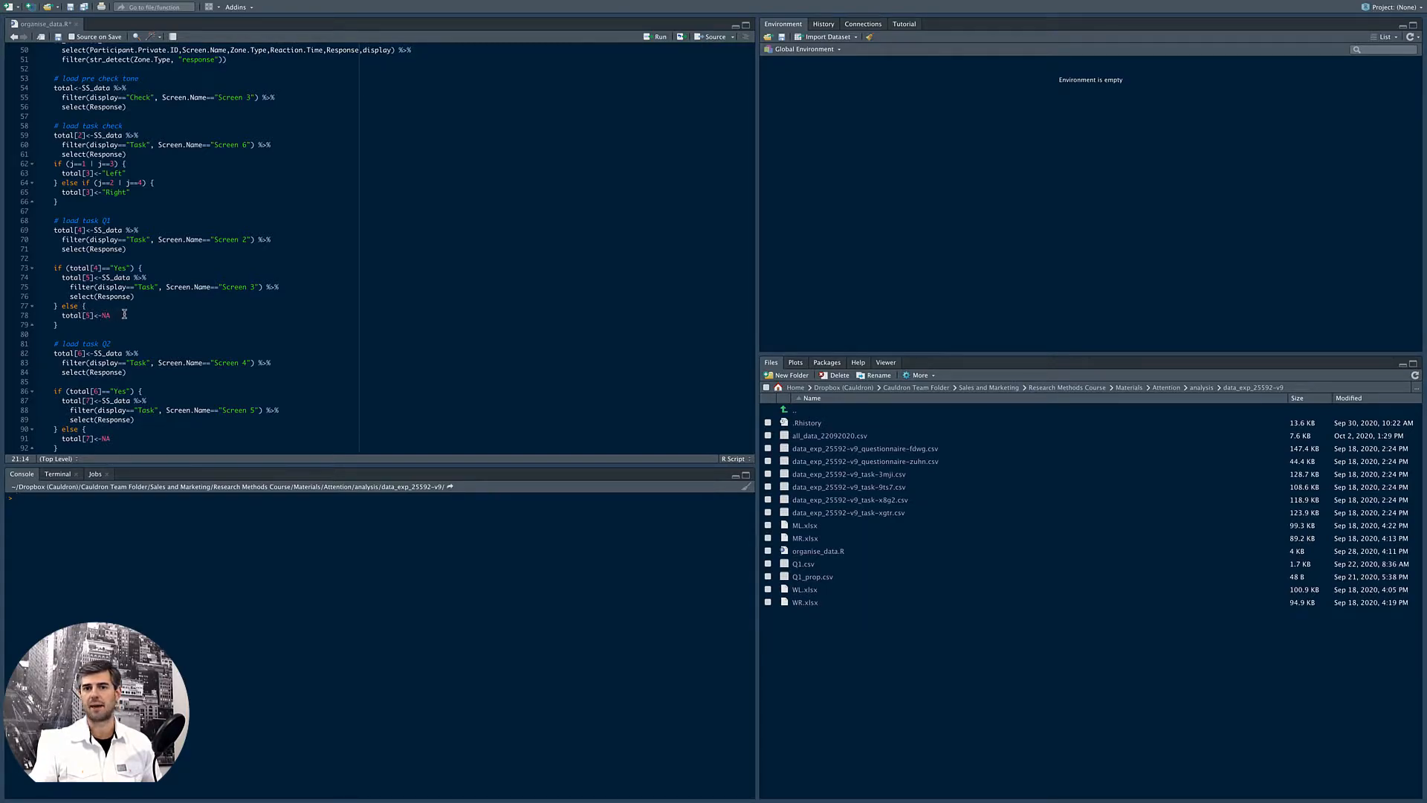
scroll(124, 314, down, 5)
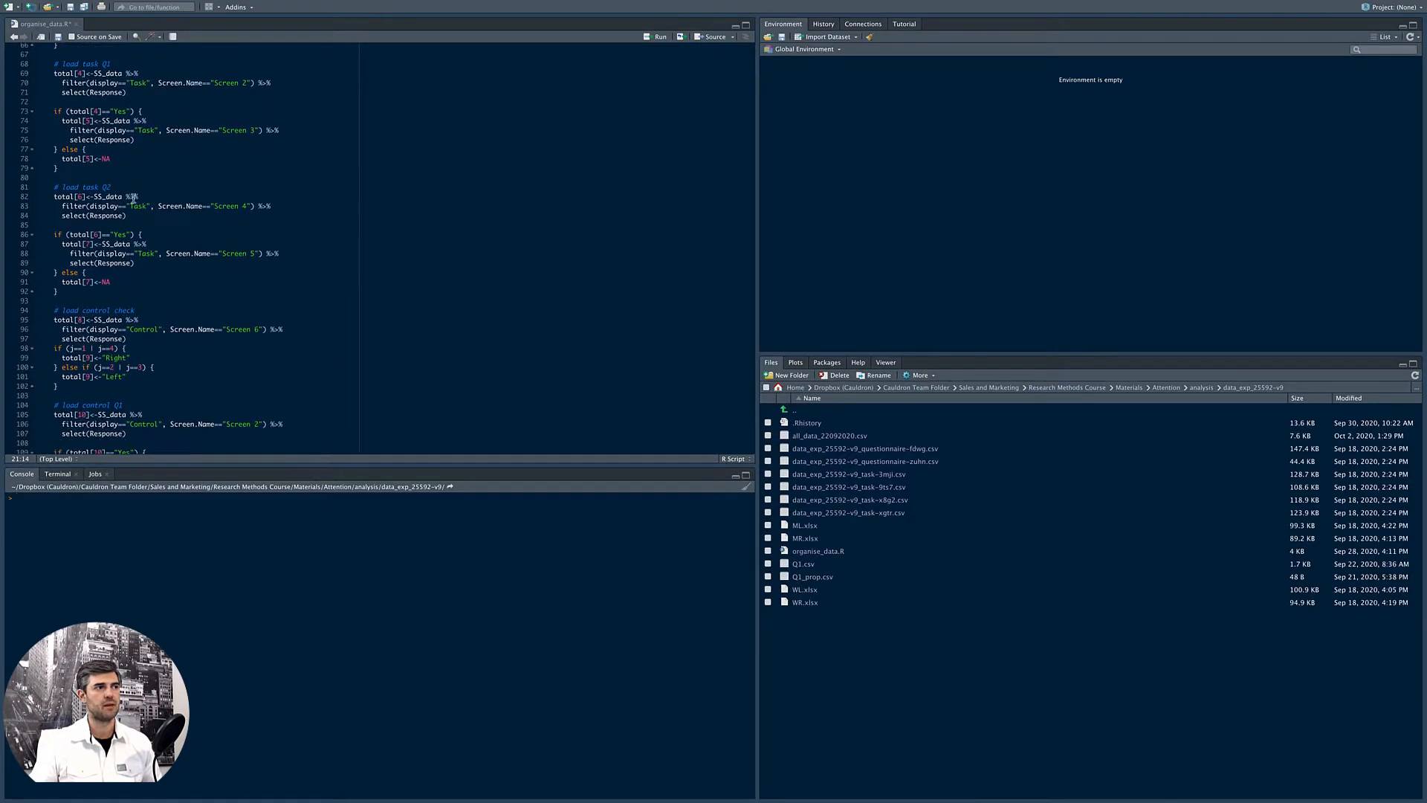
scroll(148, 241, down, 4)
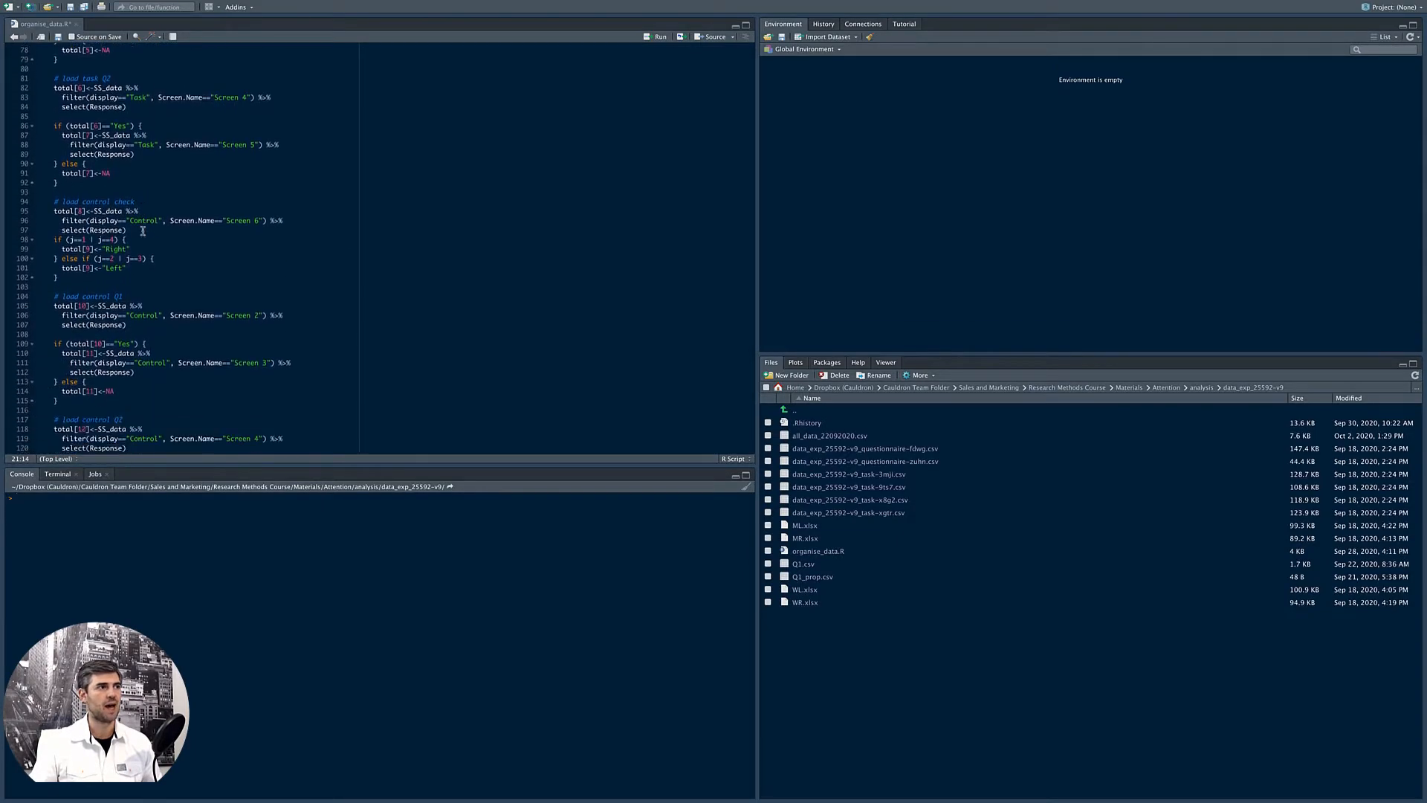
scroll(139, 217, down, 6)
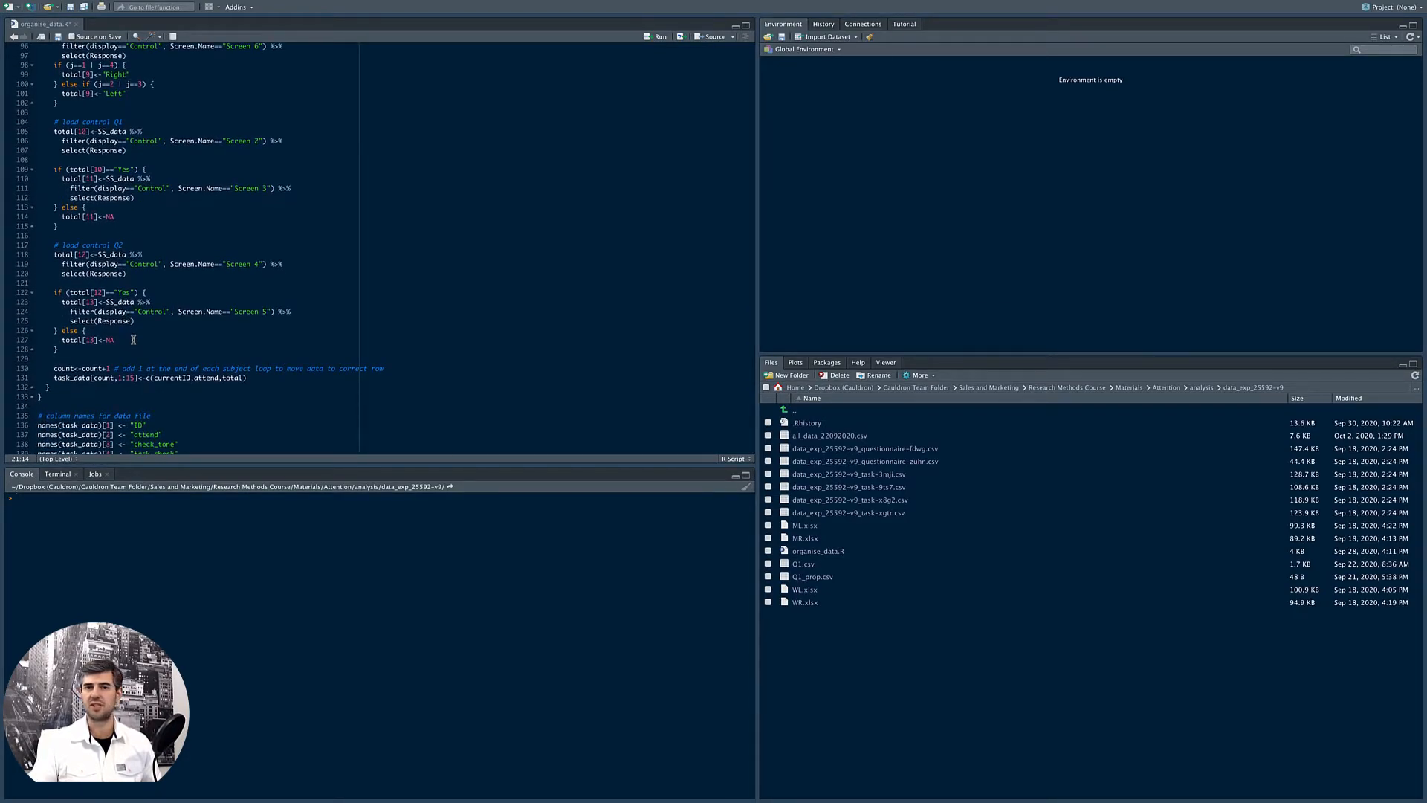
scroll(133, 340, down, 5)
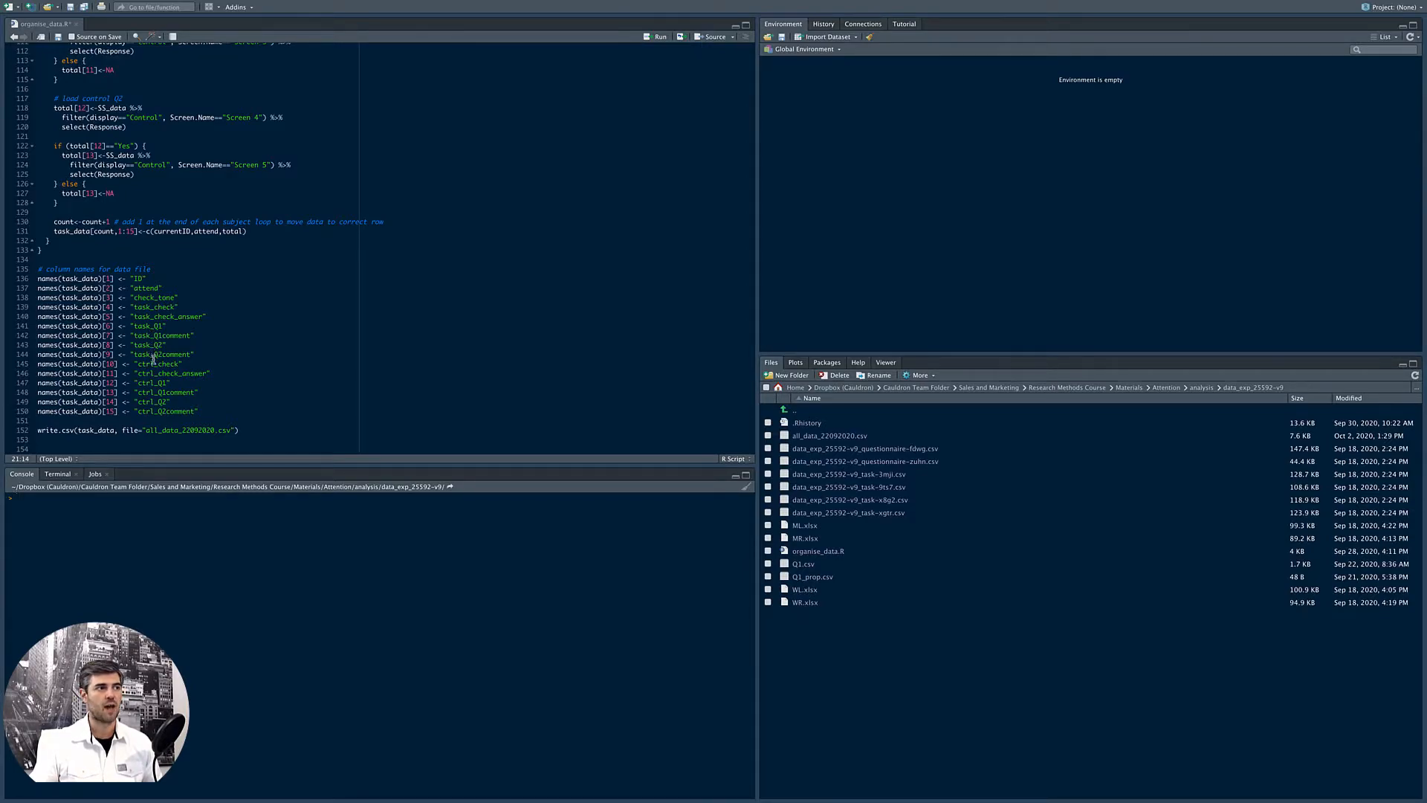
scroll(216, 365, up, 2)
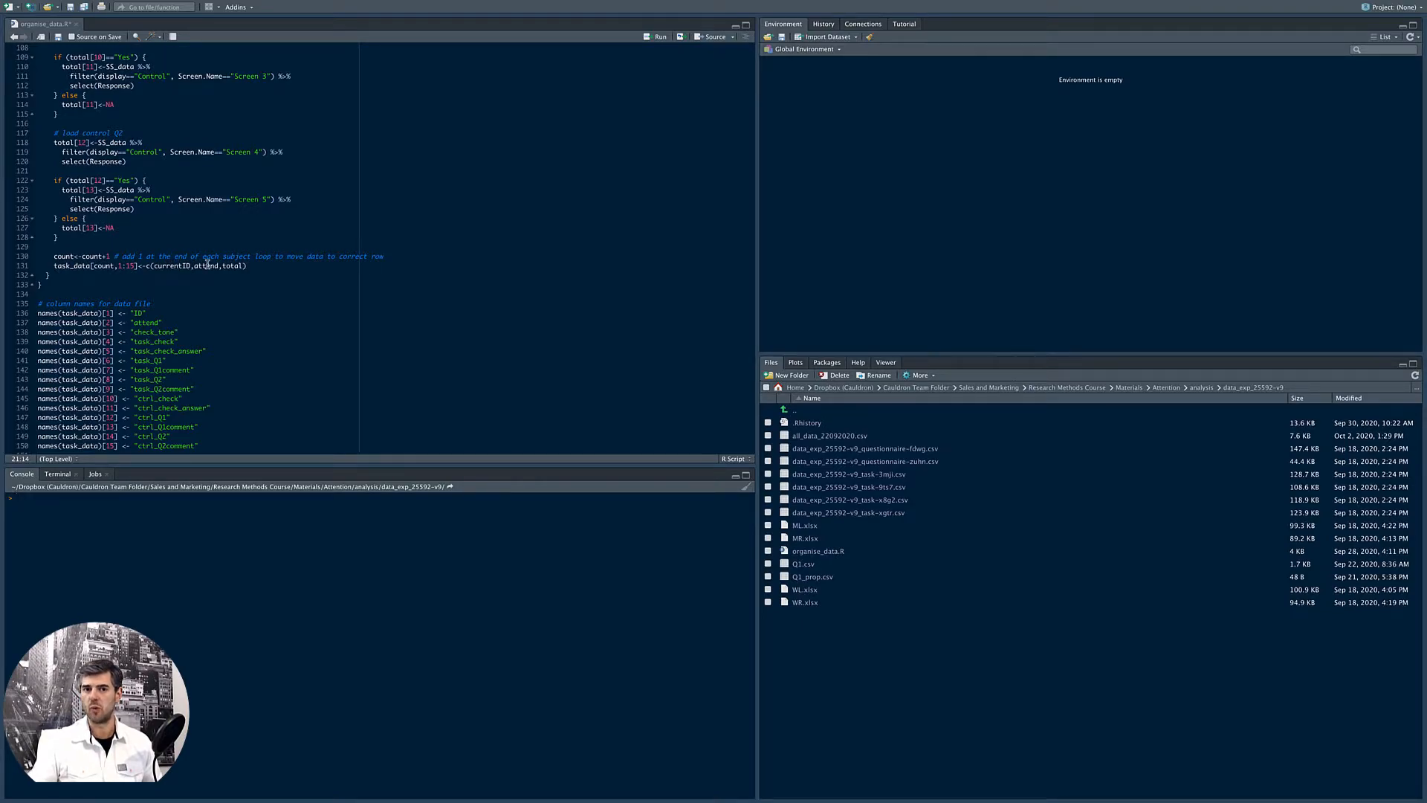
scroll(207, 262, up, 1)
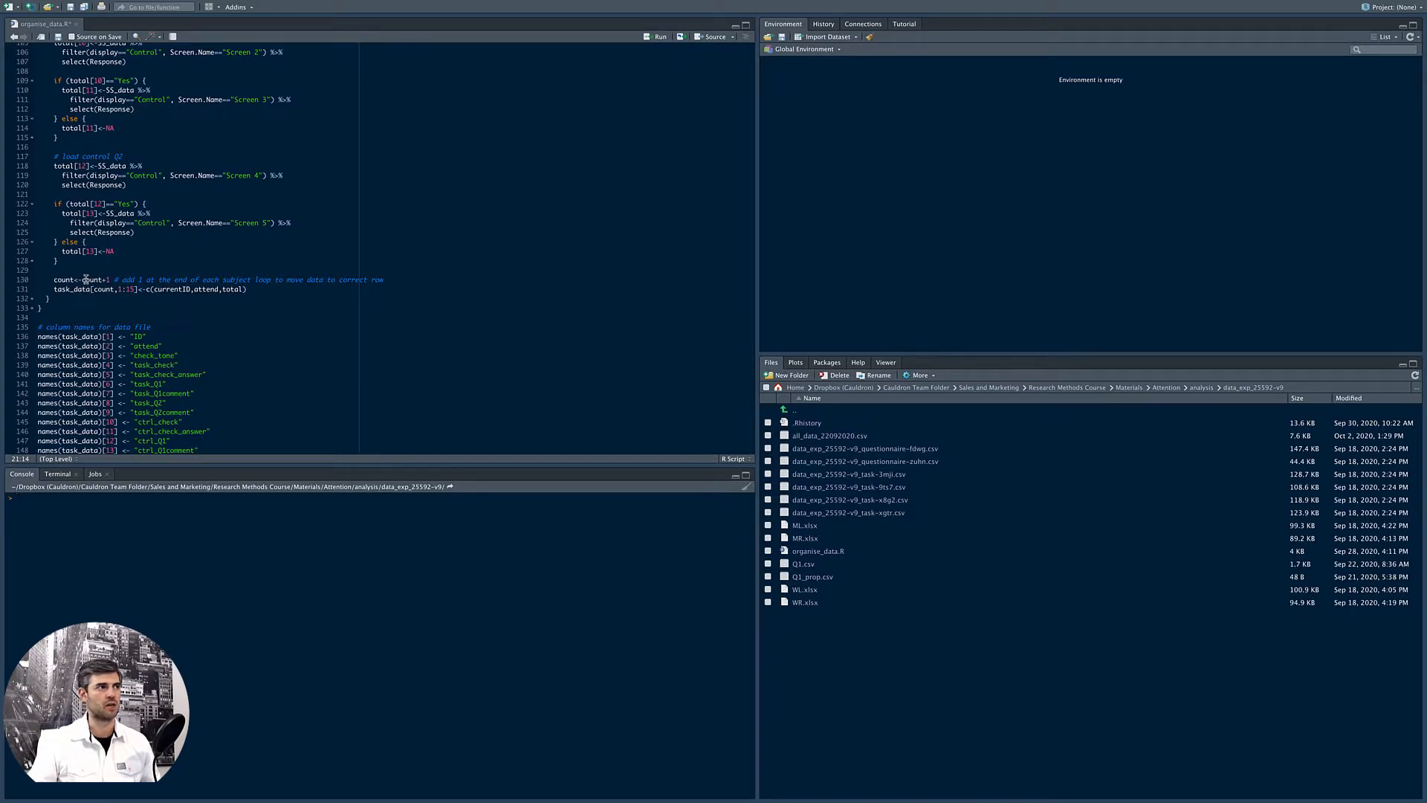
scroll(86, 280, down, 3)
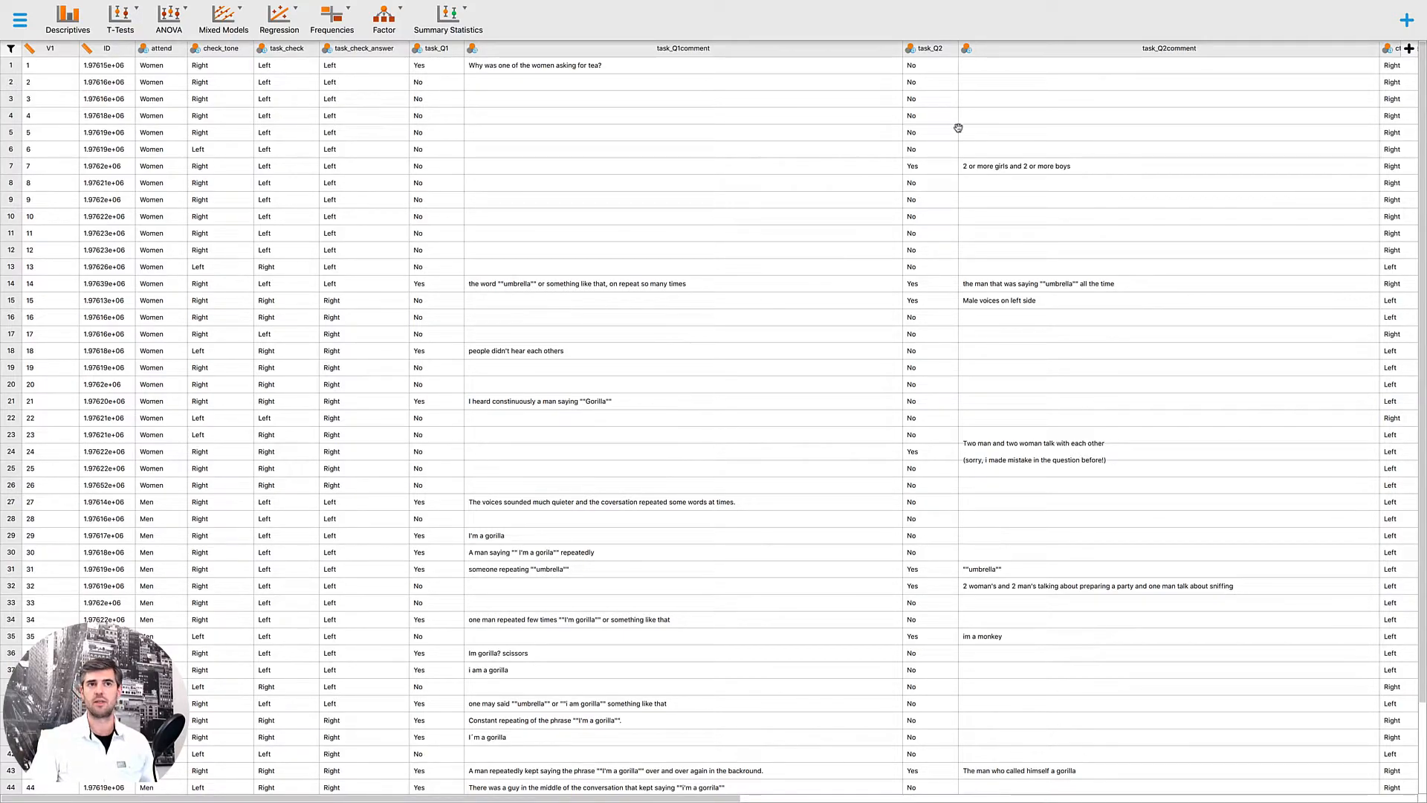
Step: In JASP, create a classical contingency table with attend as rows and task_Q1 as columns
scroll(873, 193, right, 2)
scroll(873, 193, left, 2)
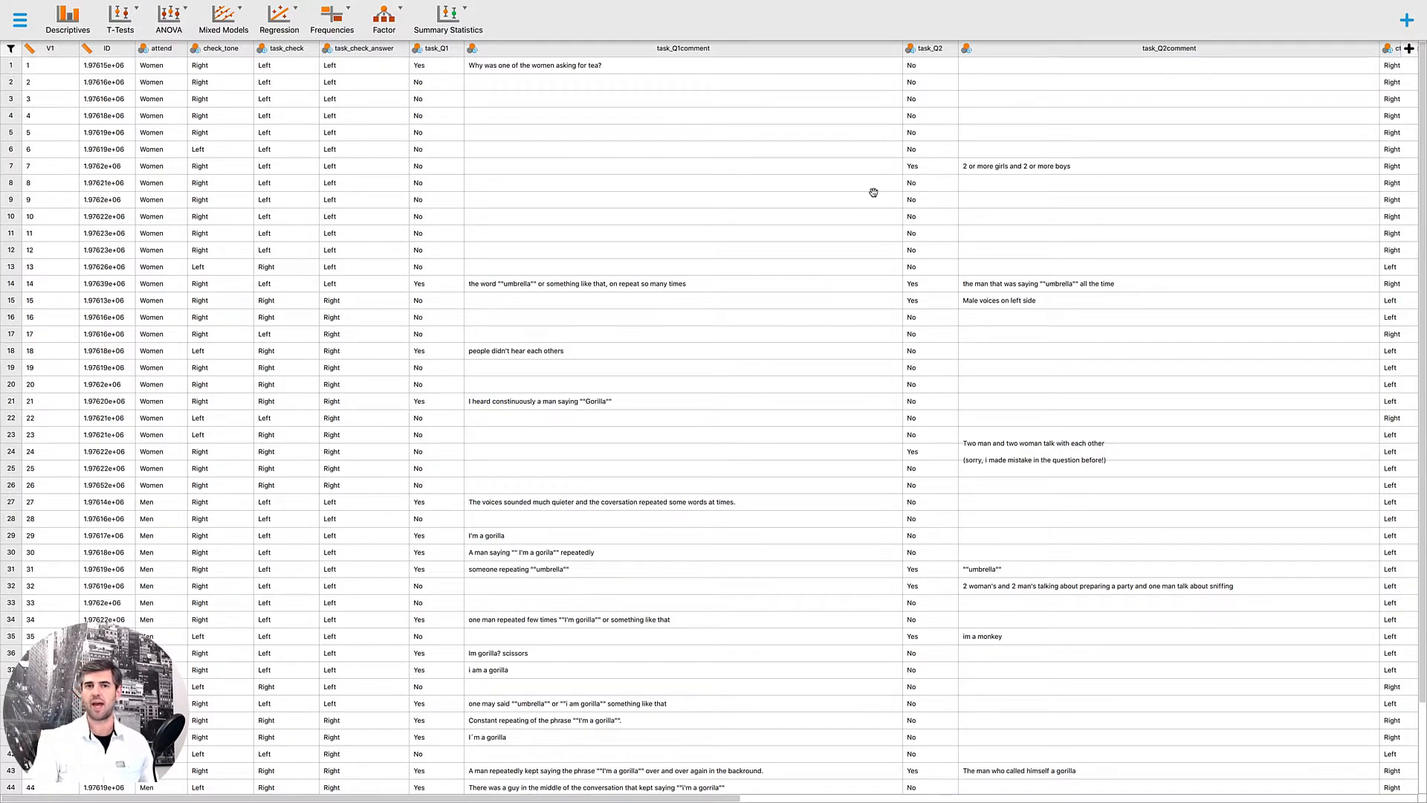
click(352, 16)
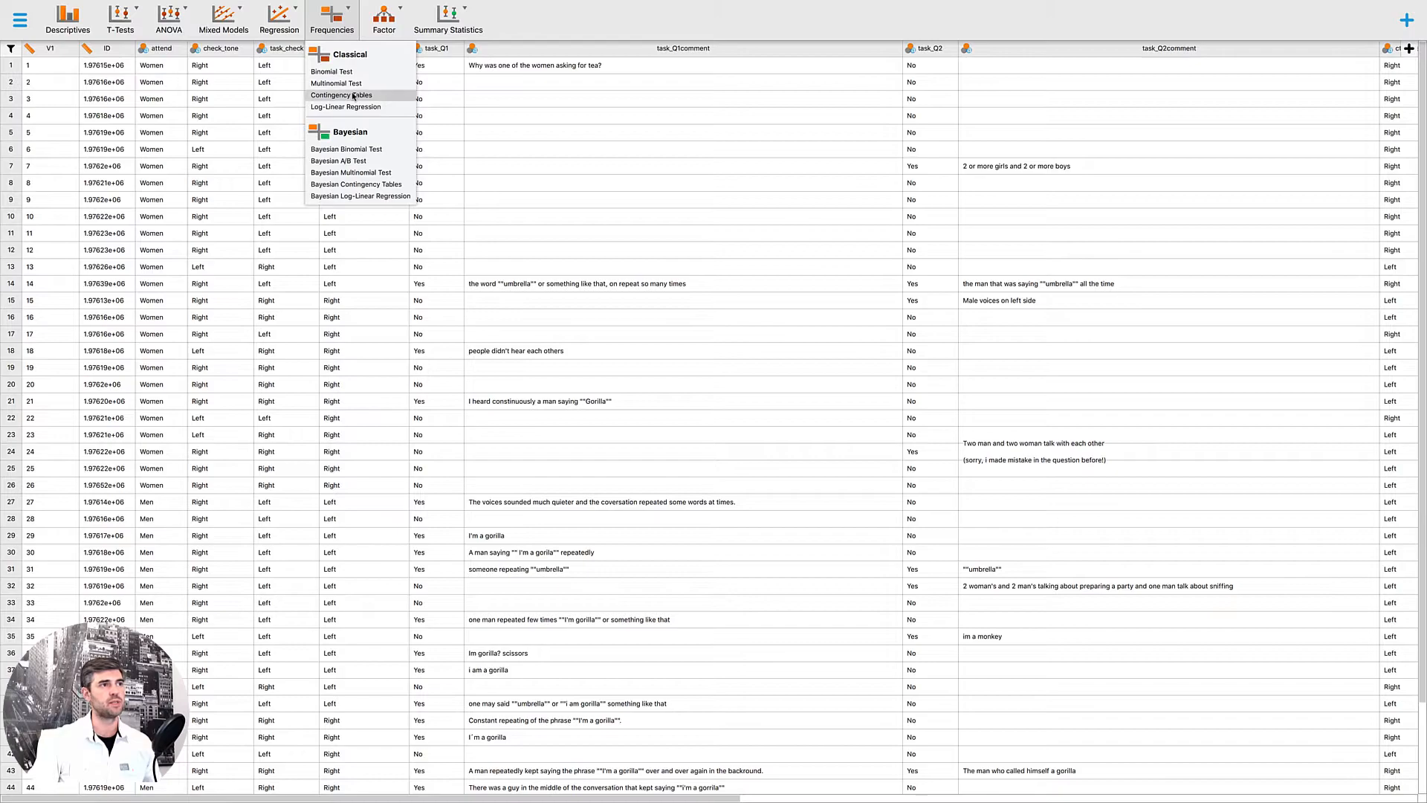
click(354, 95)
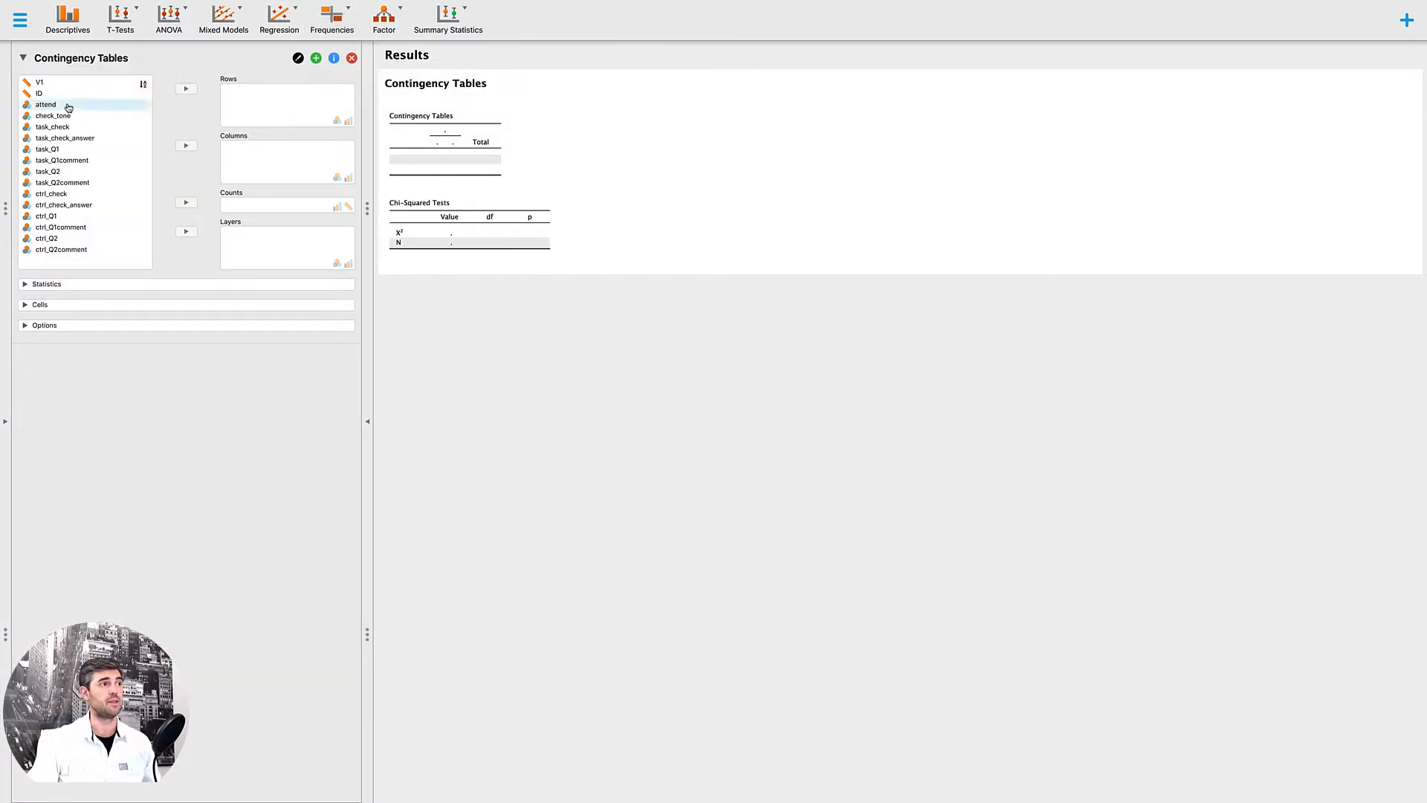
drag(66, 108, 276, 104)
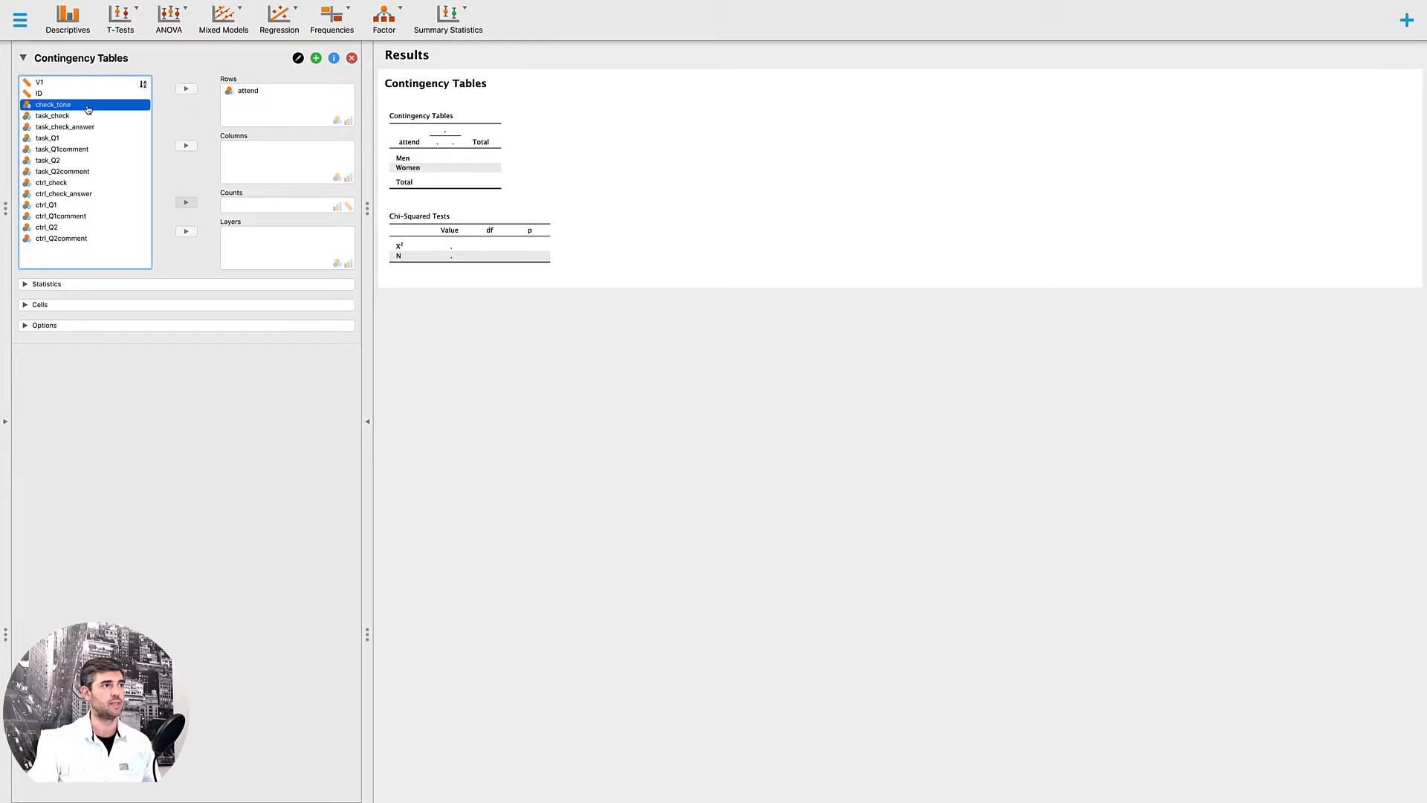
drag(62, 138, 293, 159)
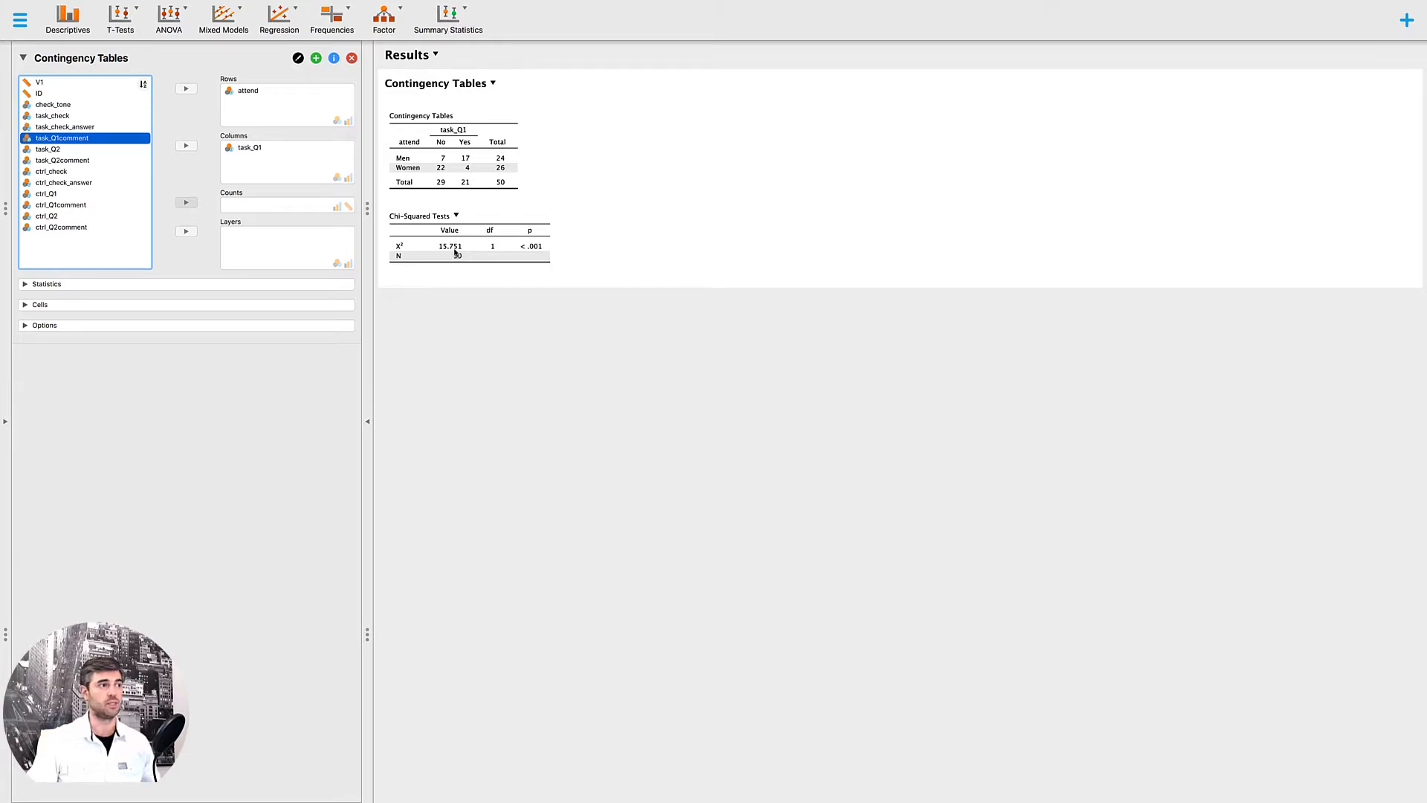
Step: Add Phi and Cramer's V to the contingency table's nominal statistics
click(26, 287)
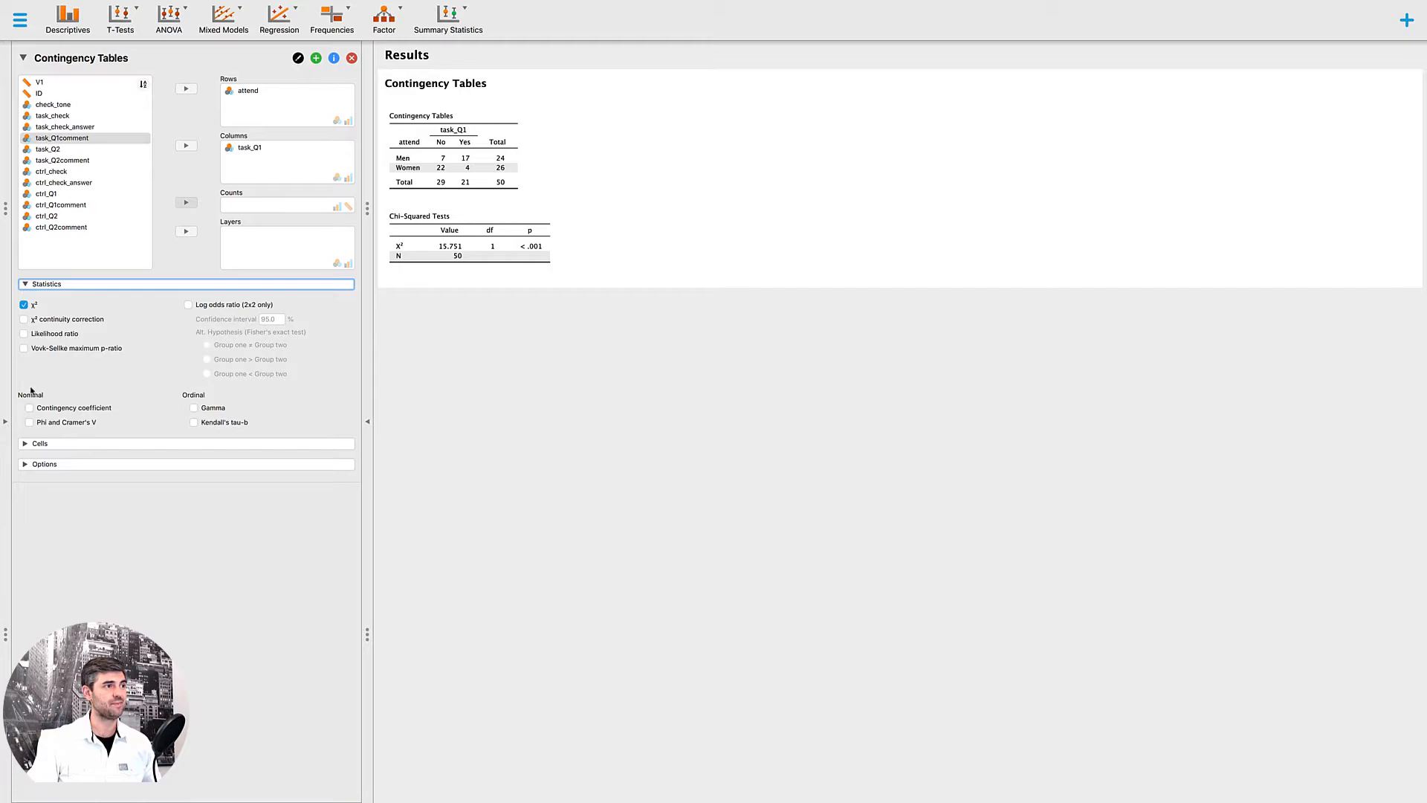
click(29, 422)
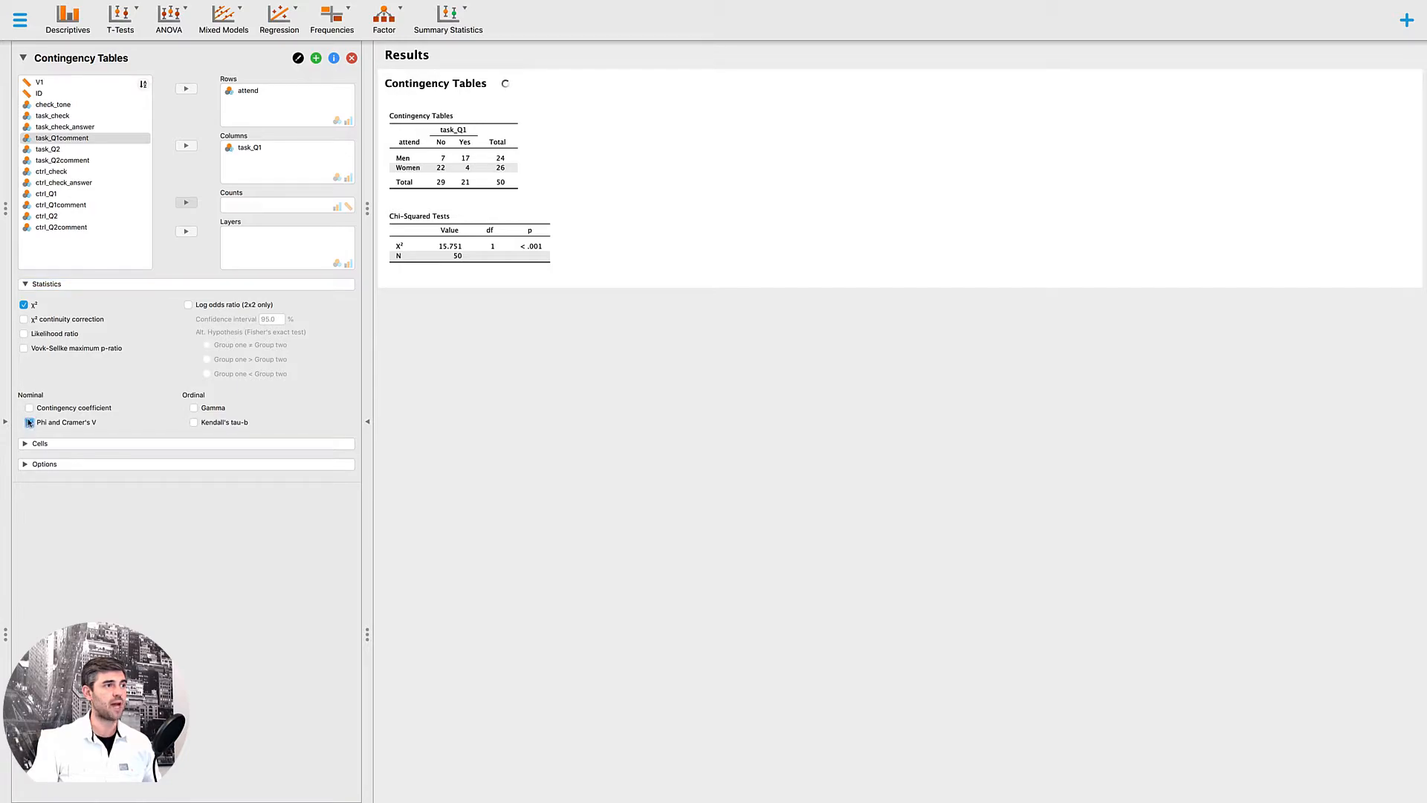
click(26, 287)
click(26, 285)
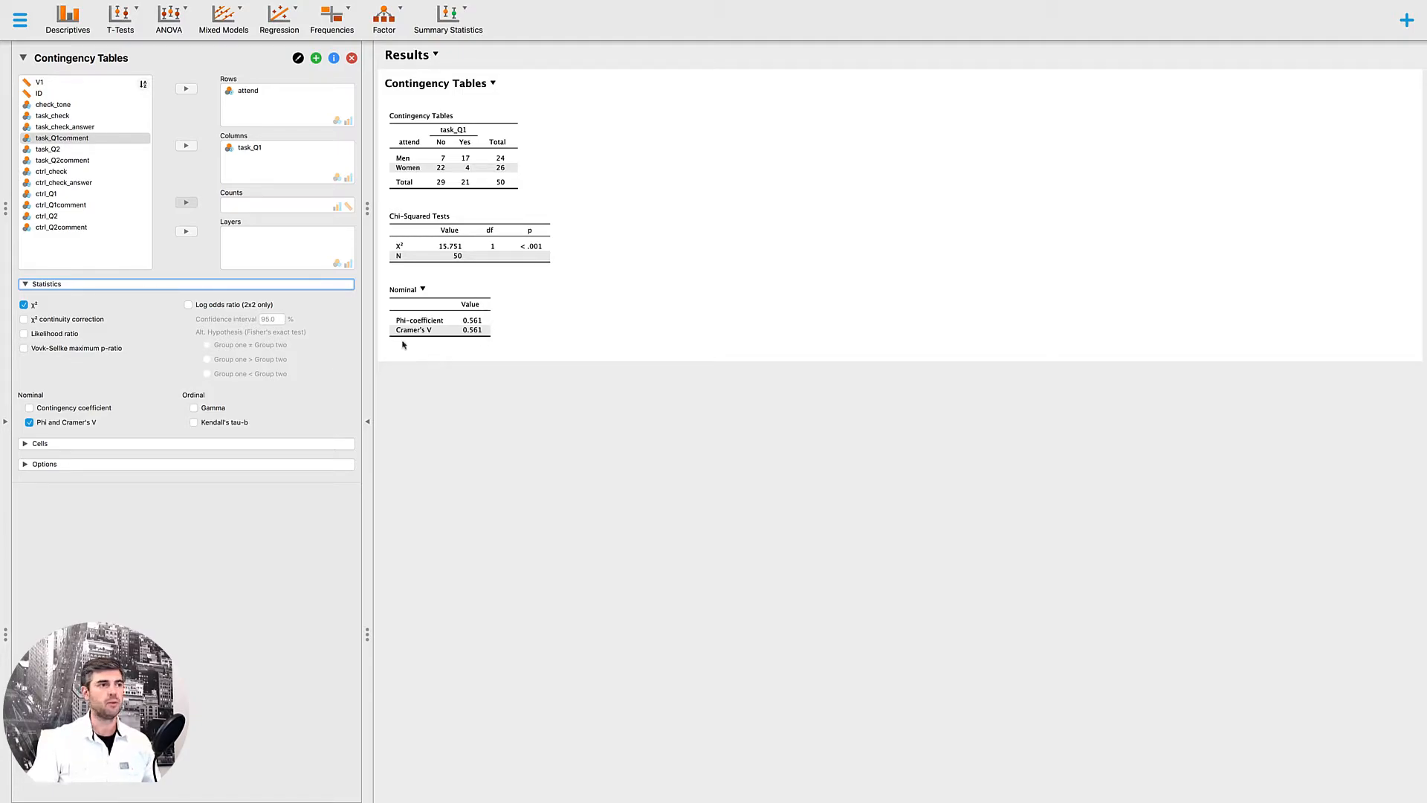
Step: Return to the data and apply a filter keeping only rows where check_tone equals Right
click(4, 426)
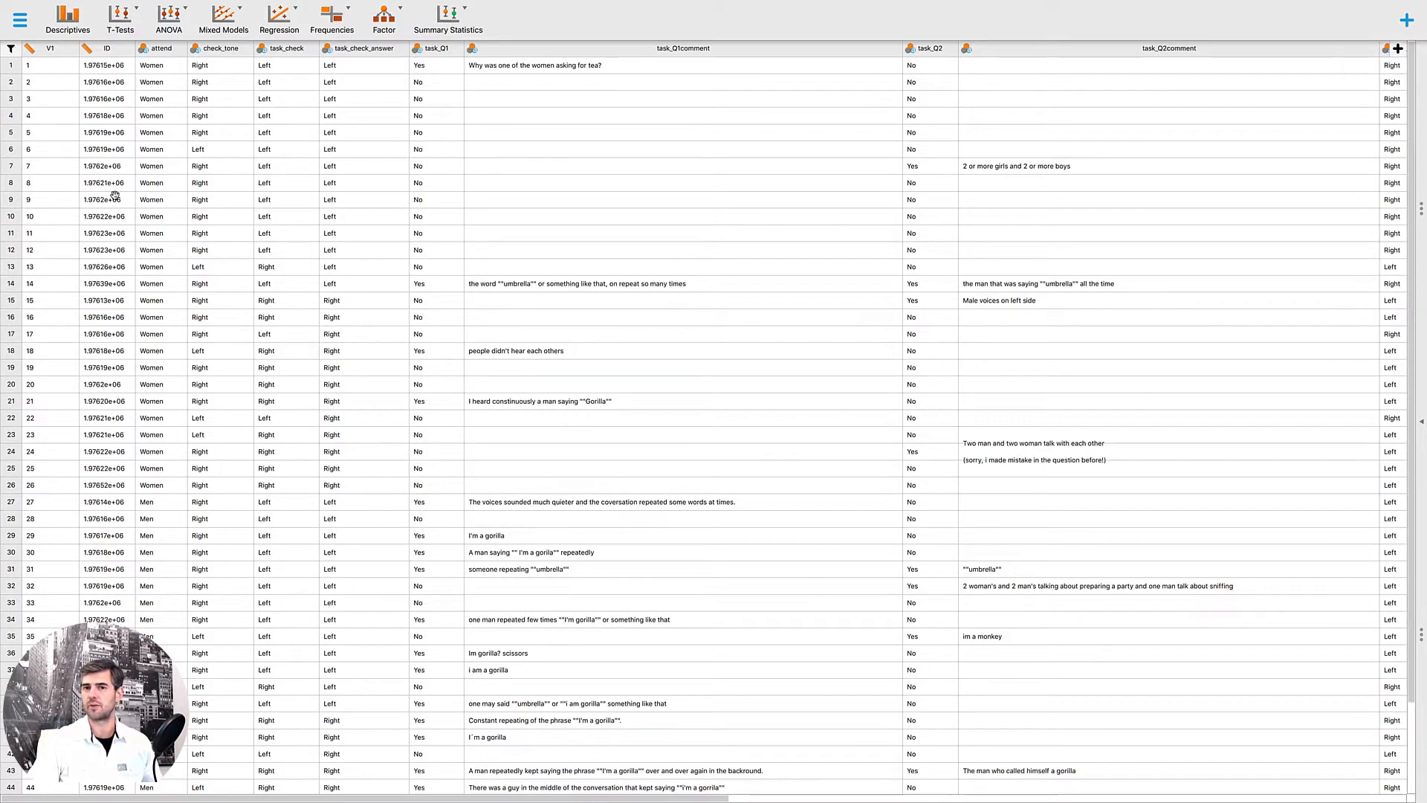
click(10, 48)
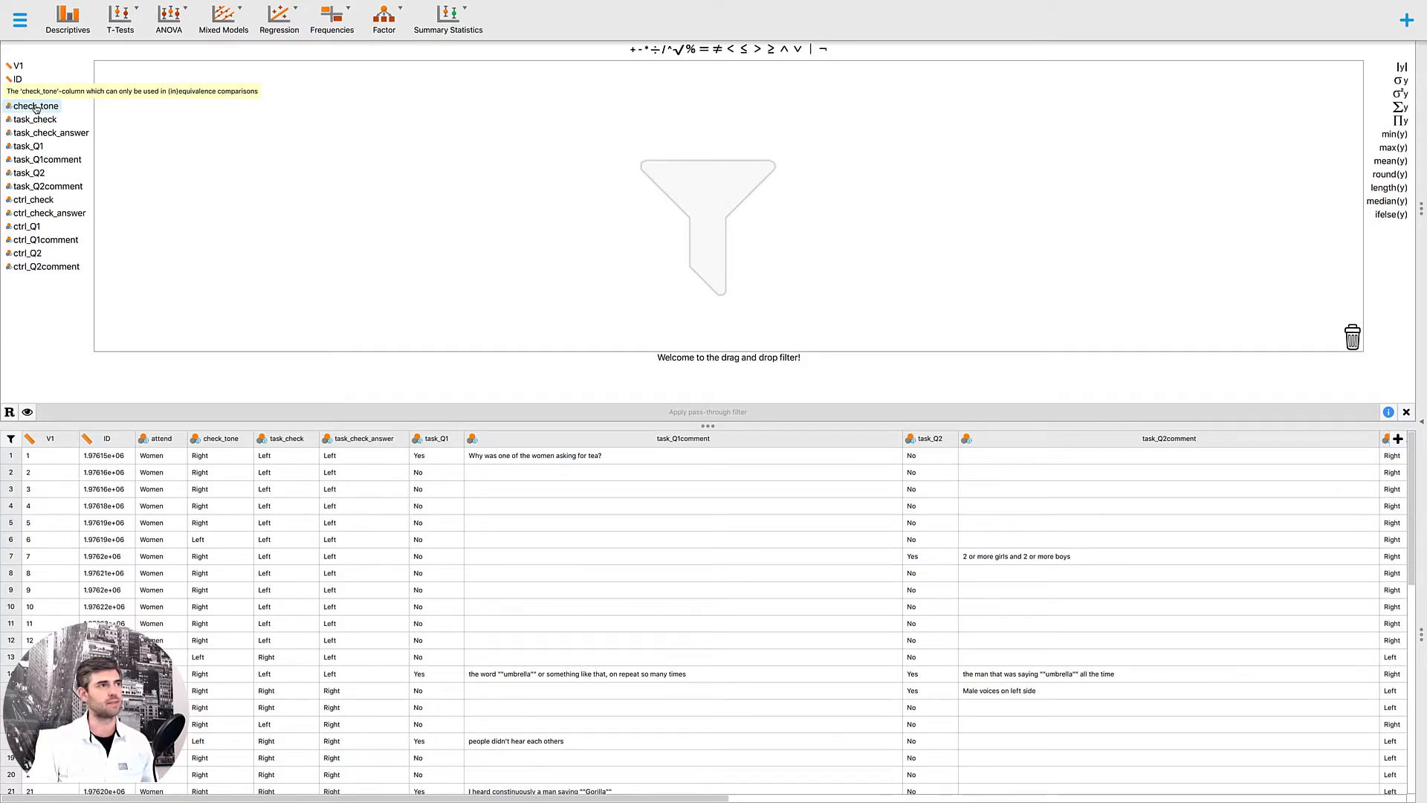
drag(35, 108, 150, 91)
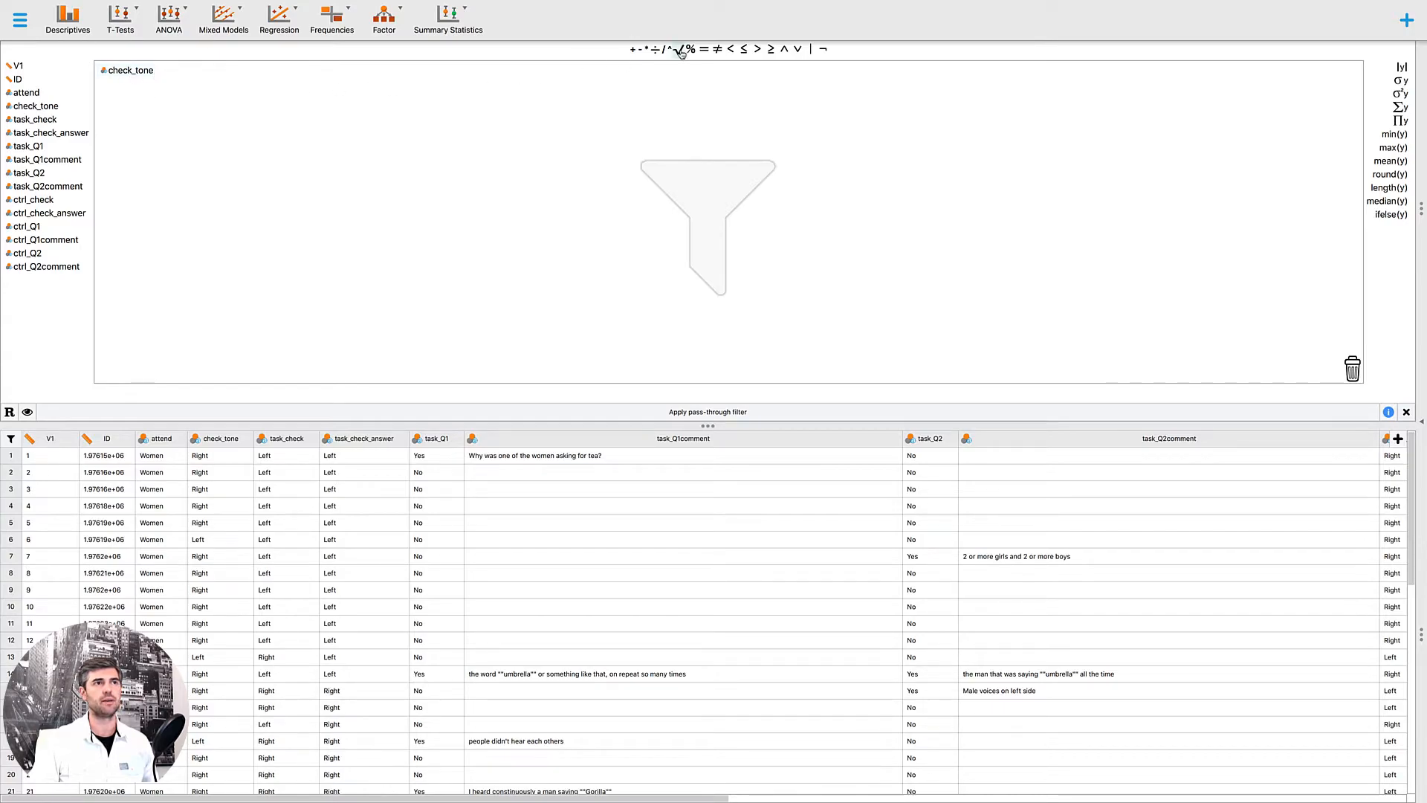
click(704, 49)
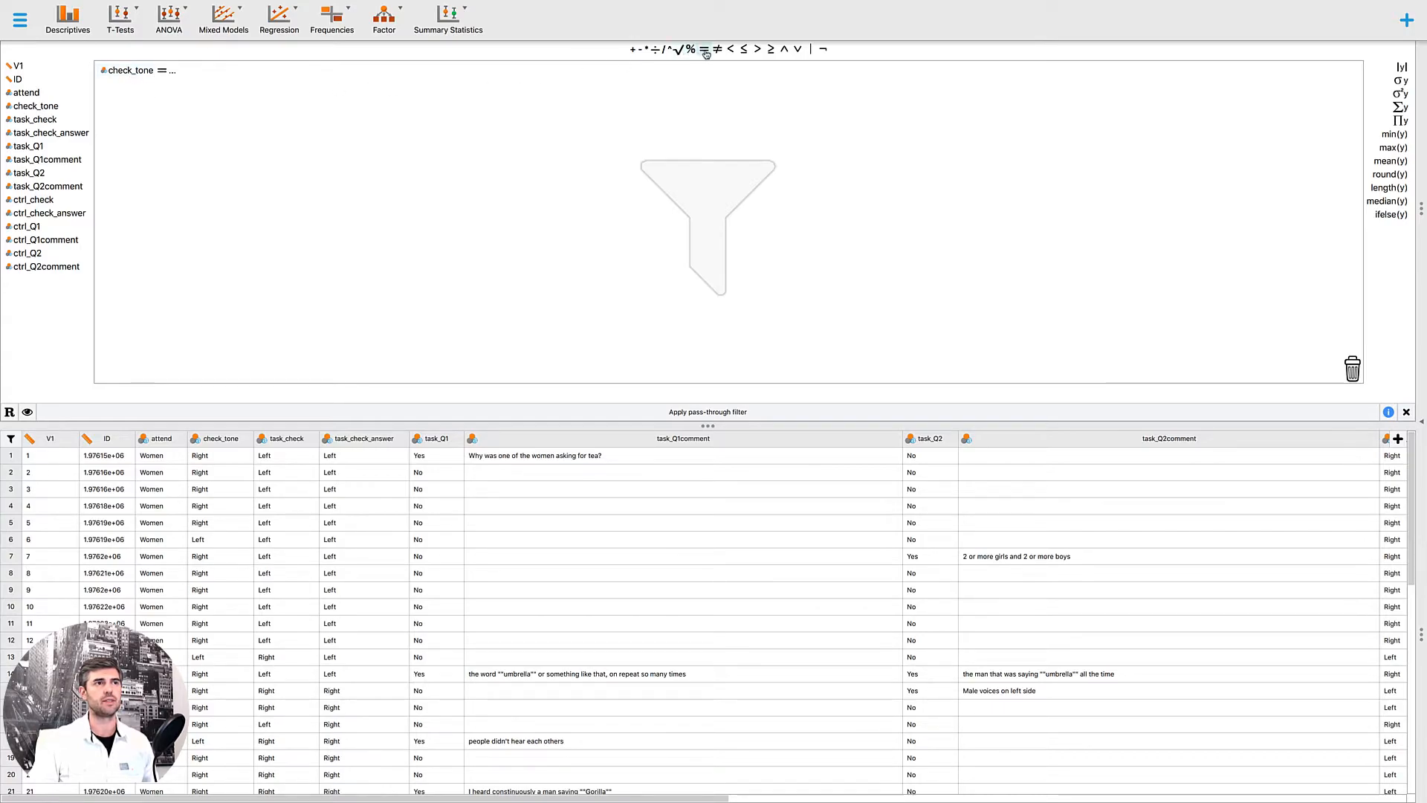
click(172, 75)
text(Right)
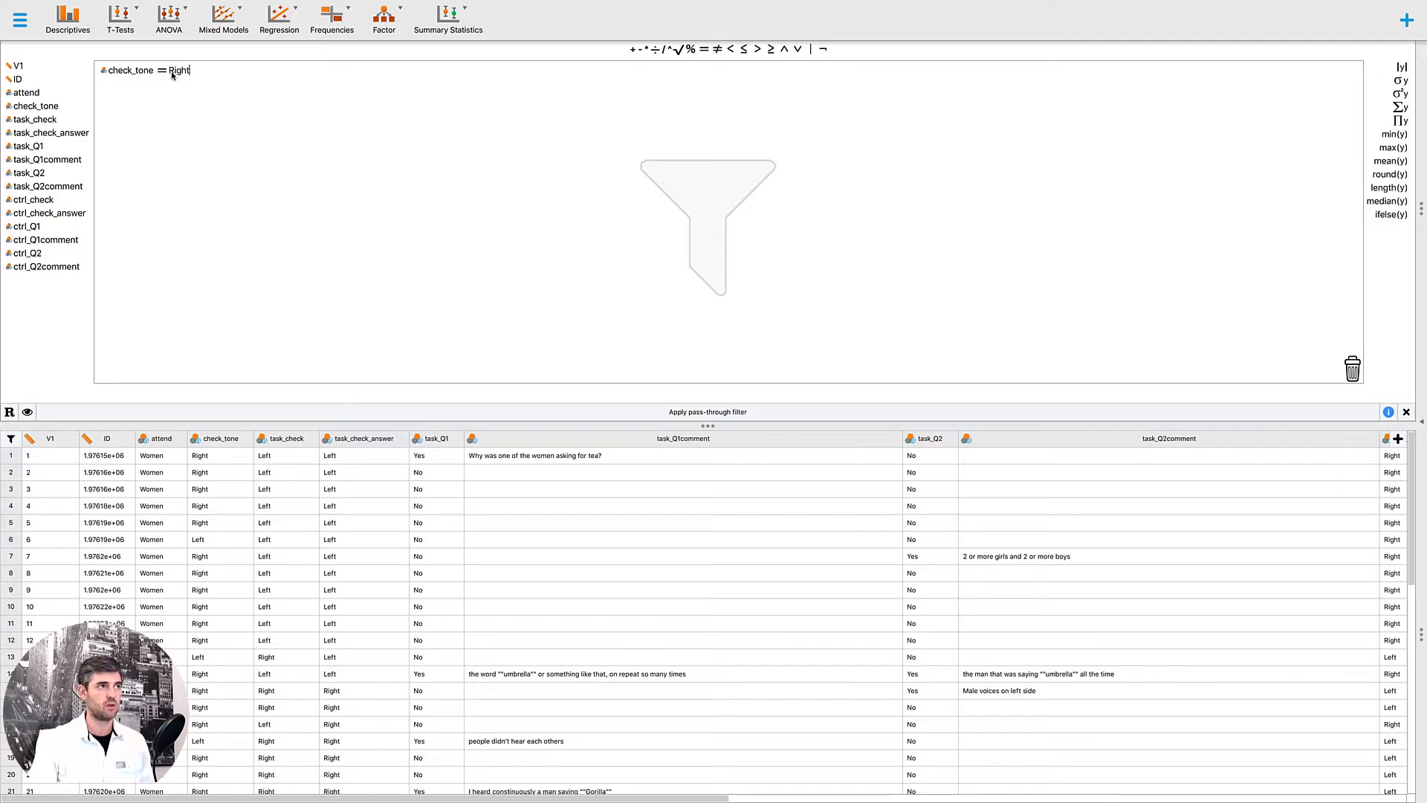
click(672, 411)
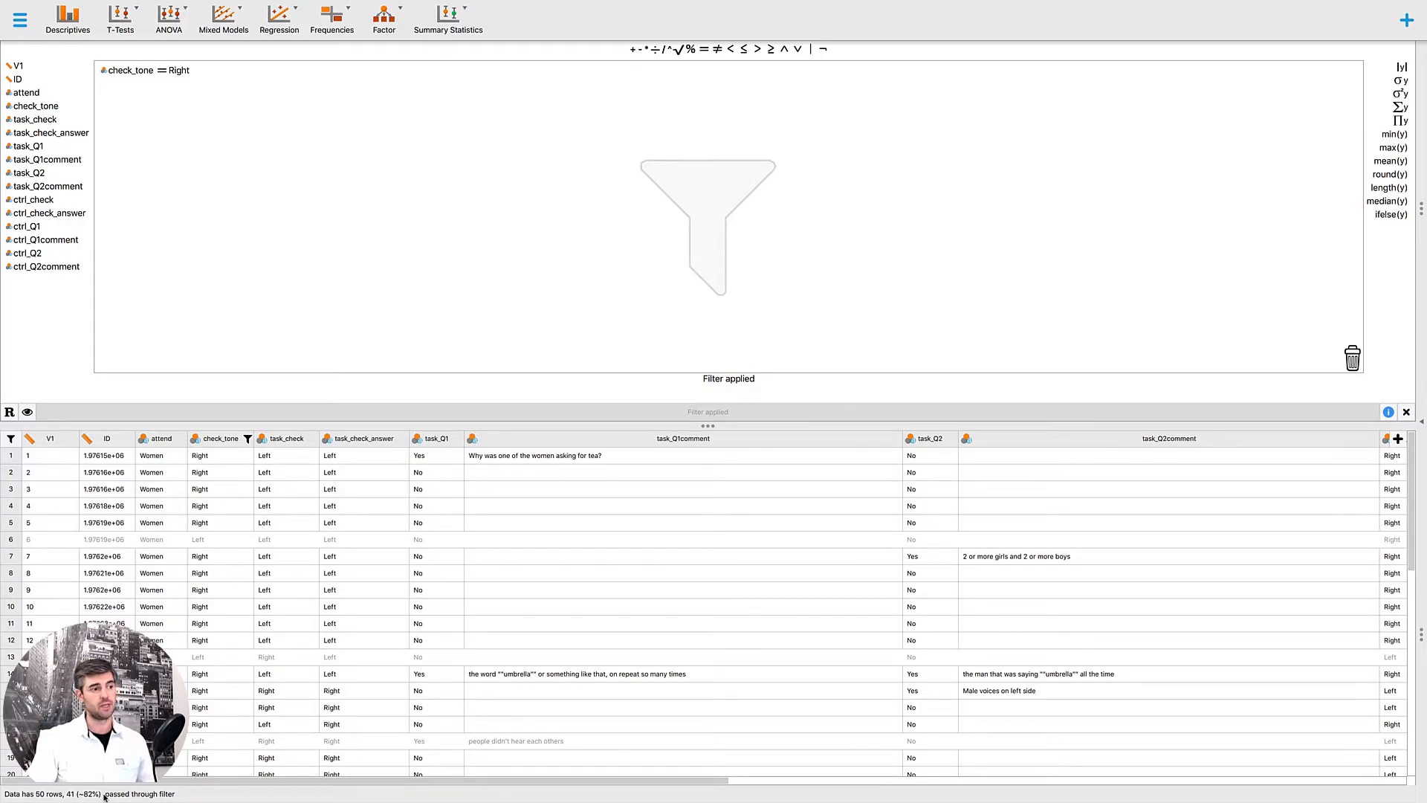
Step: Add a filter condition requiring task_check to equal task_check_answer
drag(52, 120, 138, 100)
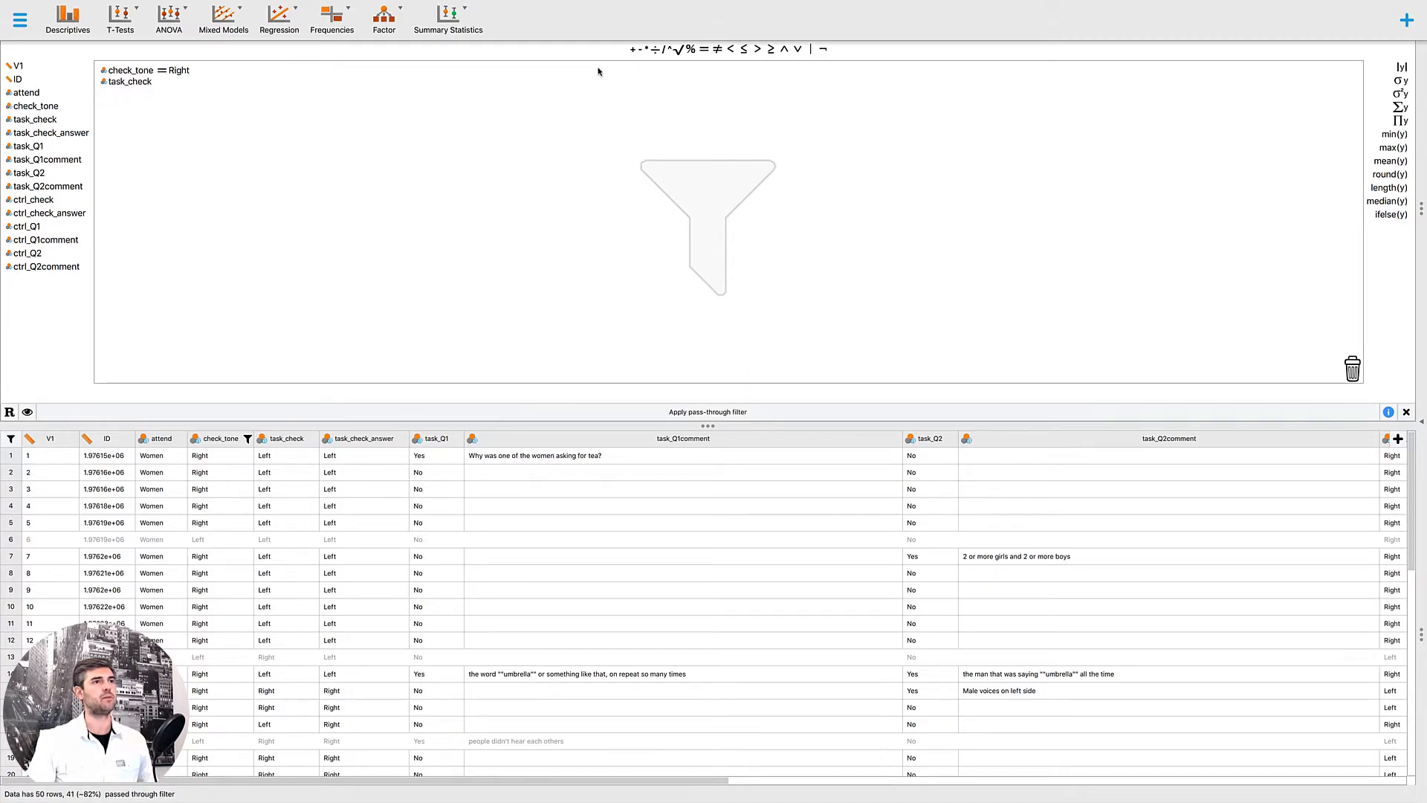
click(703, 49)
drag(51, 132, 182, 82)
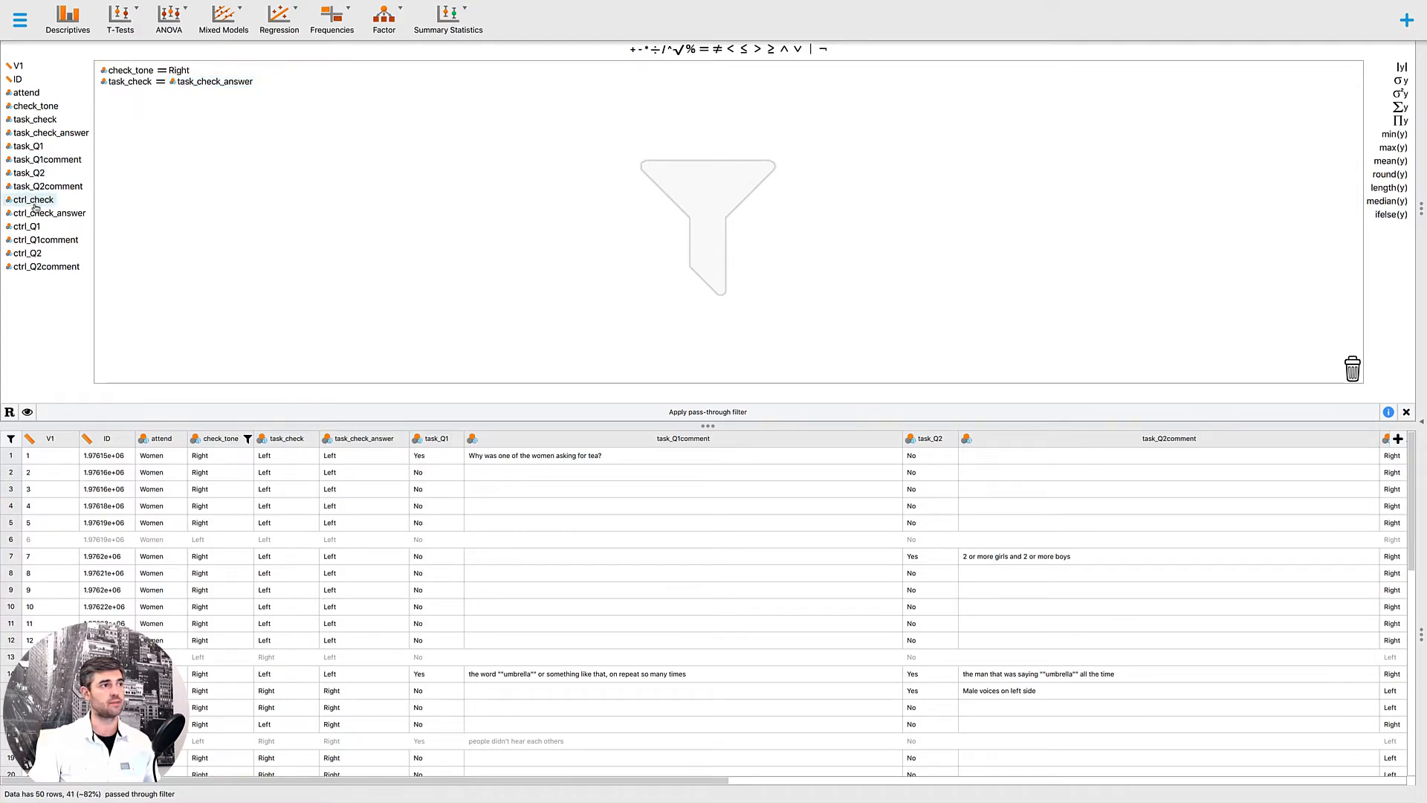
Step: Add a filter condition requiring ctrl_check to equal ctrl_check_answer, and apply the extended filter
drag(35, 203, 141, 156)
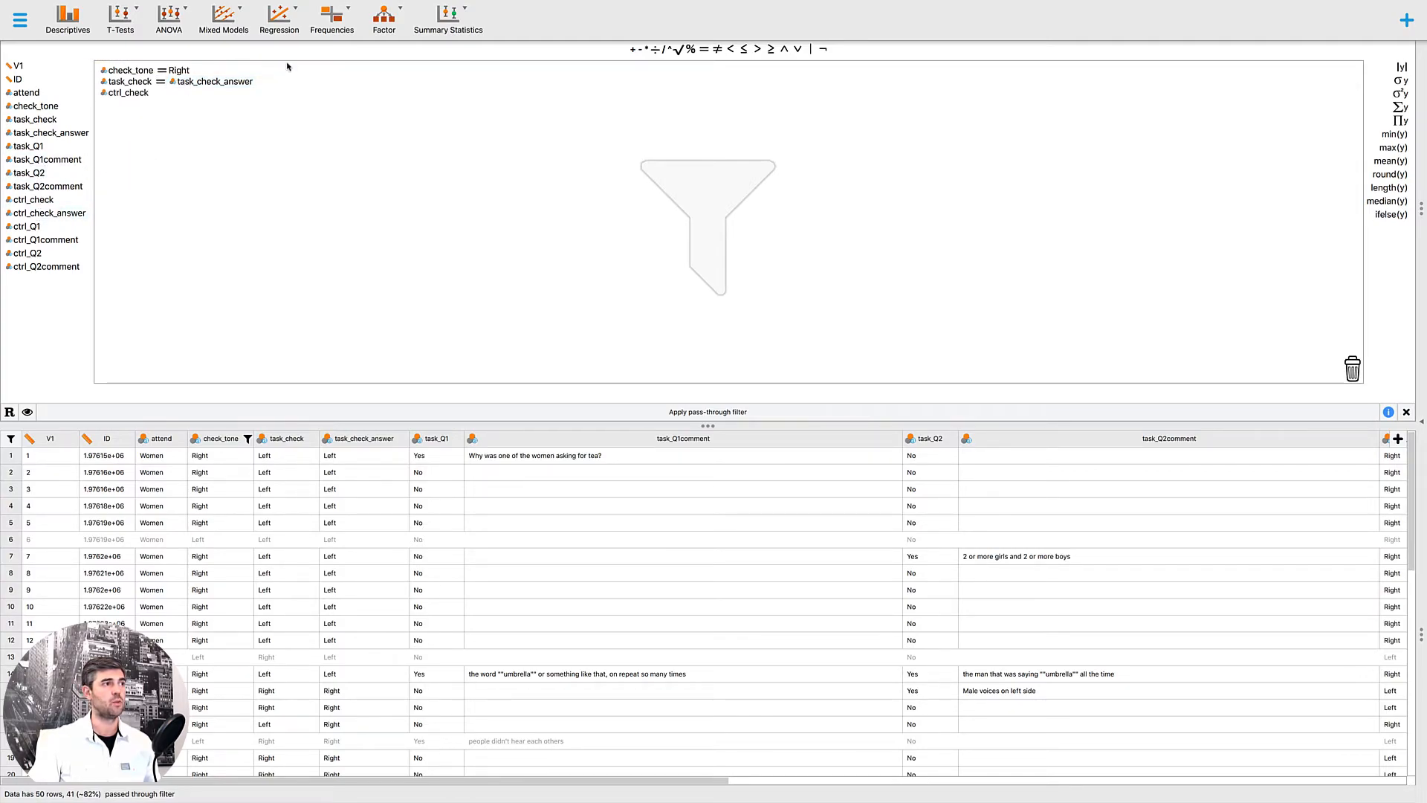
click(706, 49)
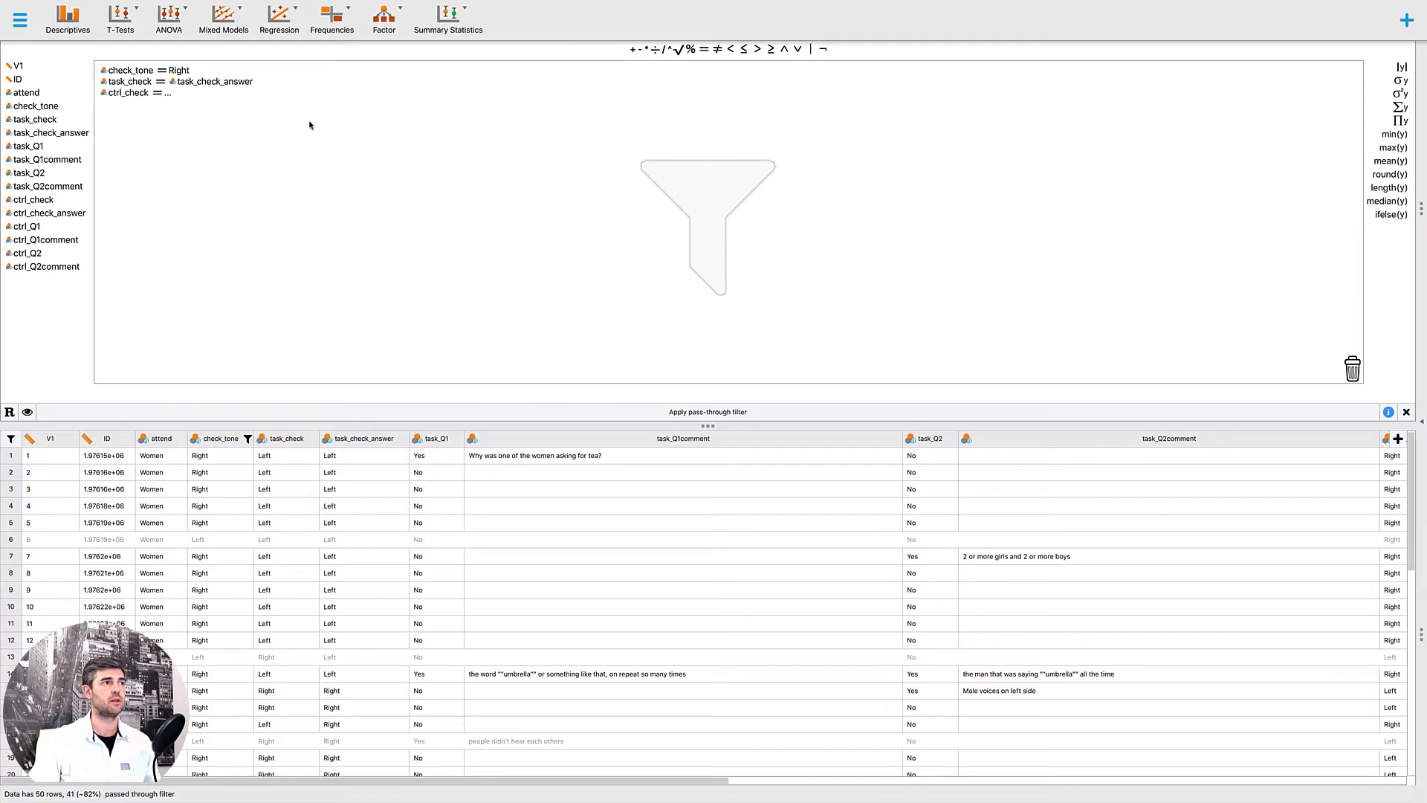
drag(67, 213, 171, 94)
click(664, 411)
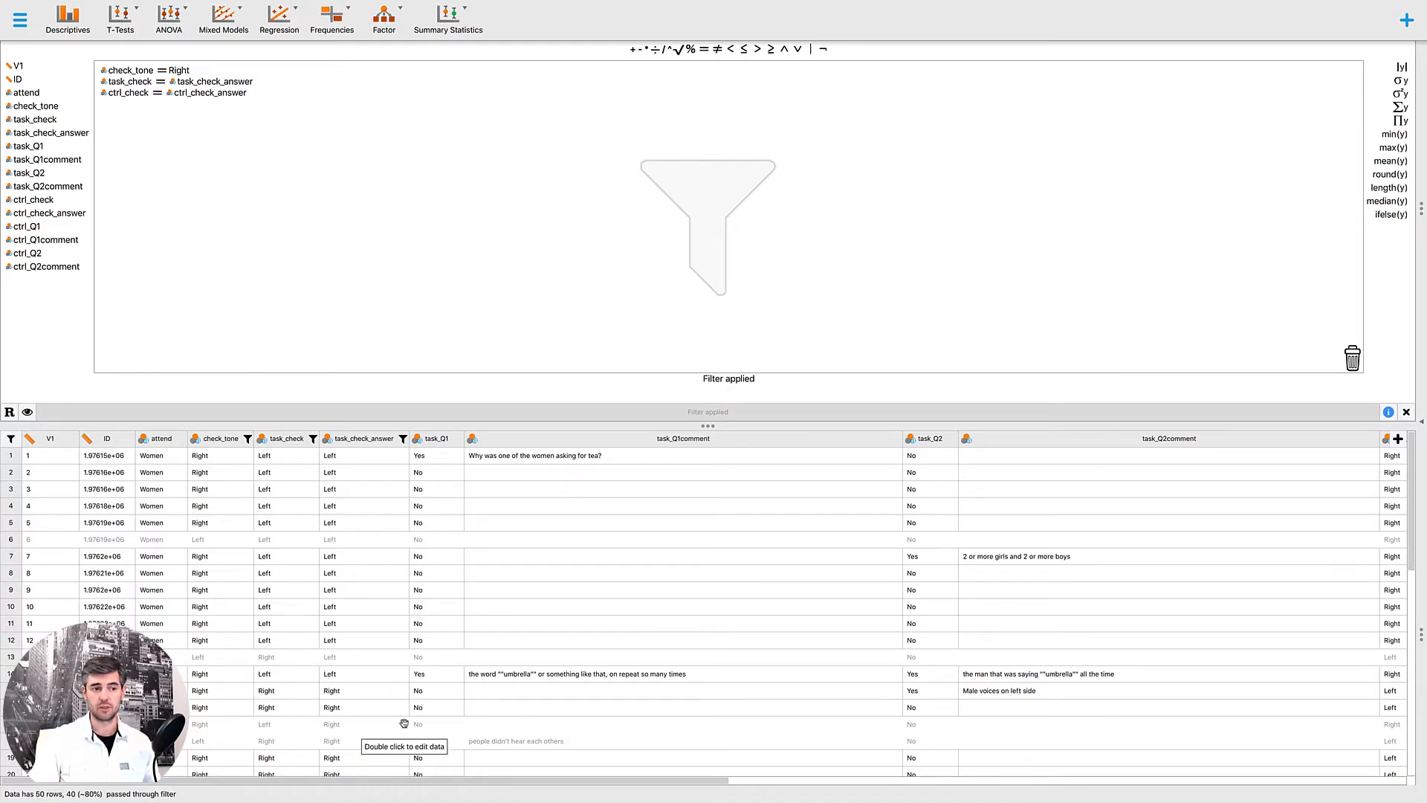
Step: Look over the filtered data rows and view the contingency table results for attend by task_Q1
scroll(360, 599, down, 1)
scroll(360, 598, down, 1)
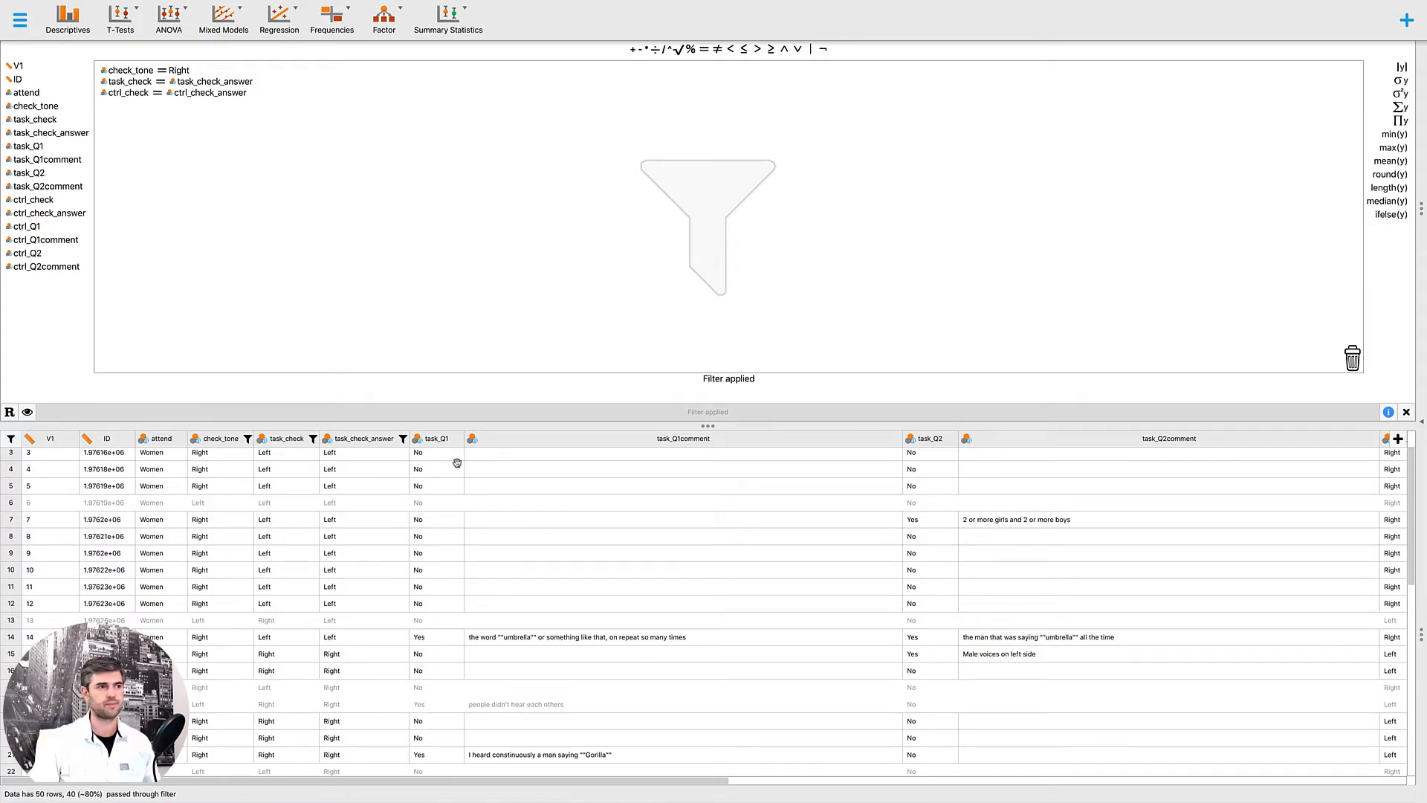
click(1422, 429)
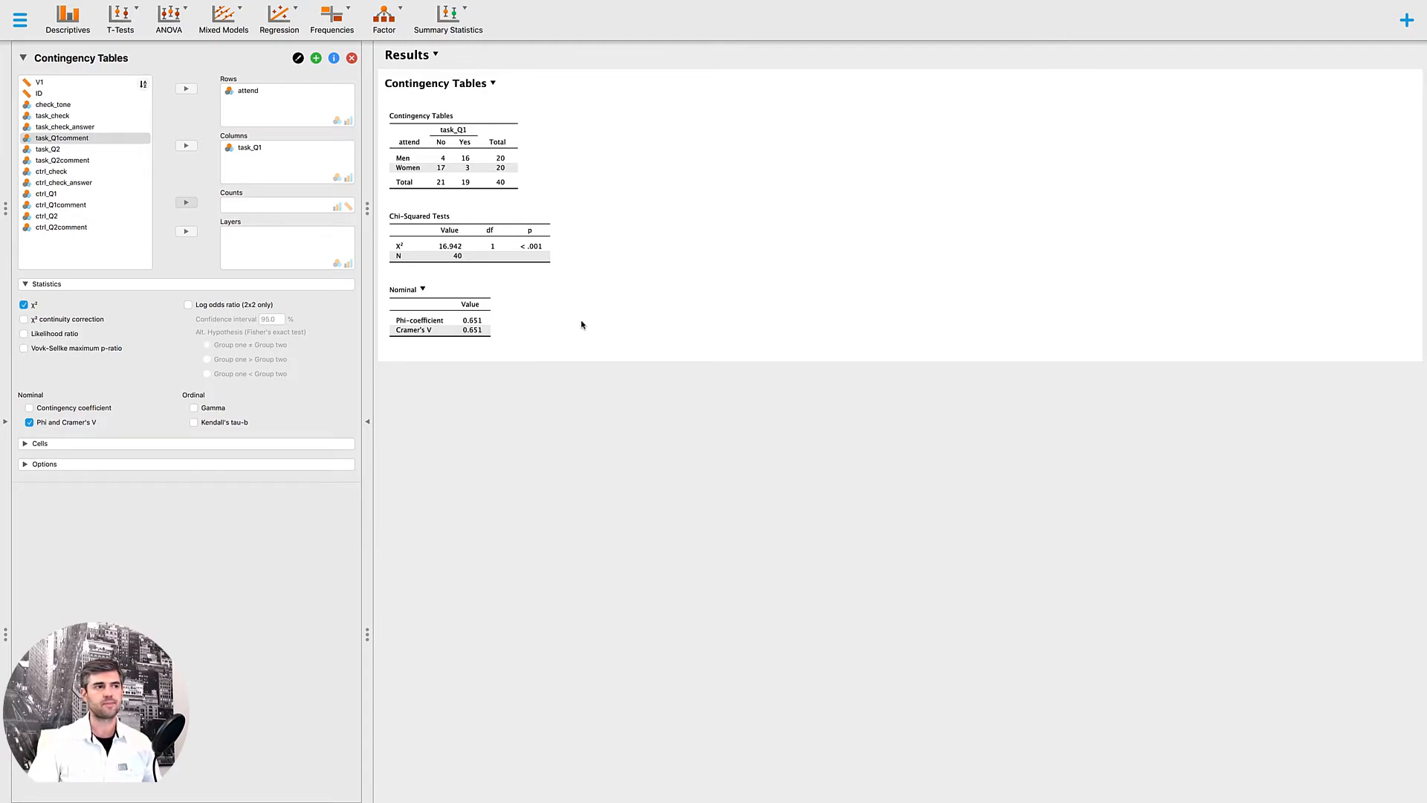
Step: Return to the data and close the filter editor, keeping the filter applied
click(7, 423)
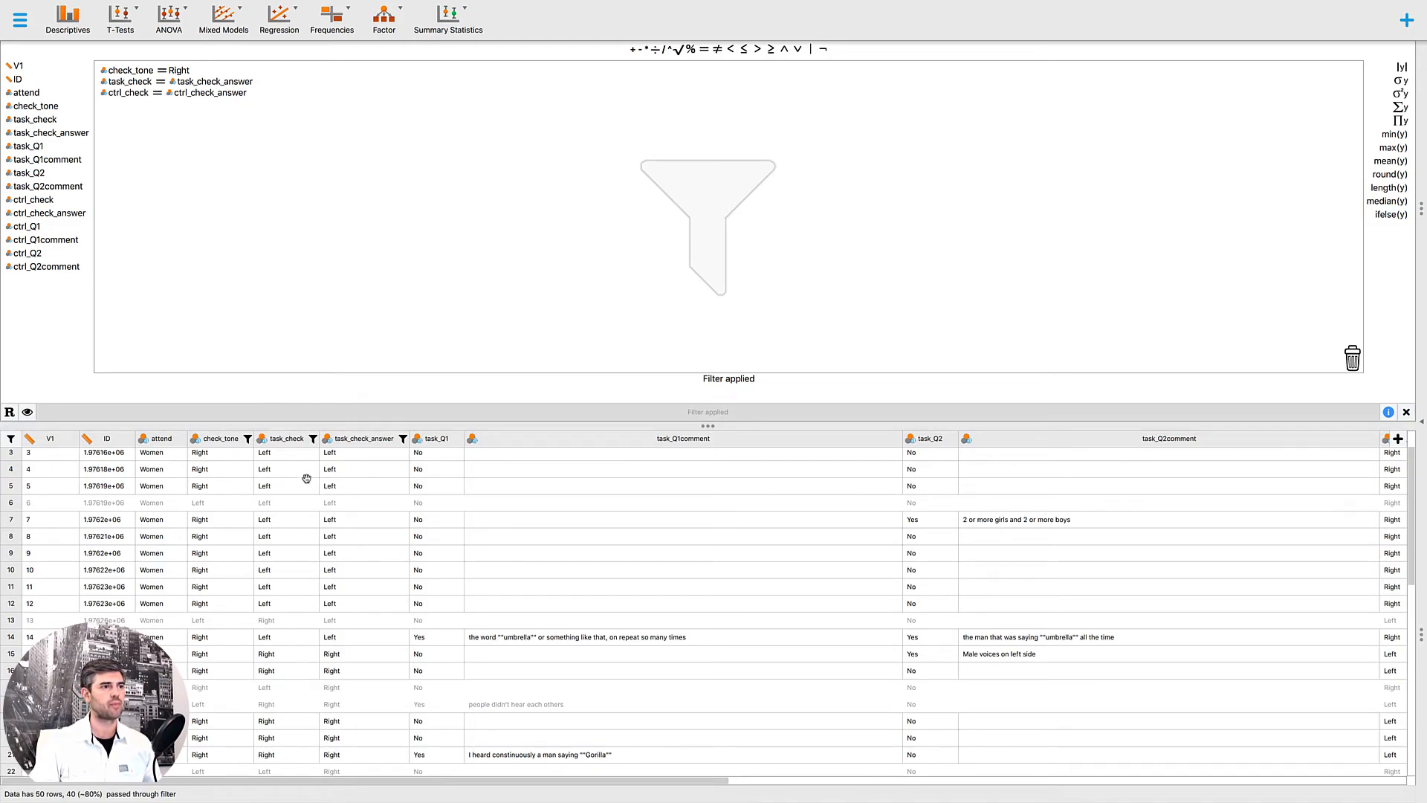
scroll(381, 532, up, 2)
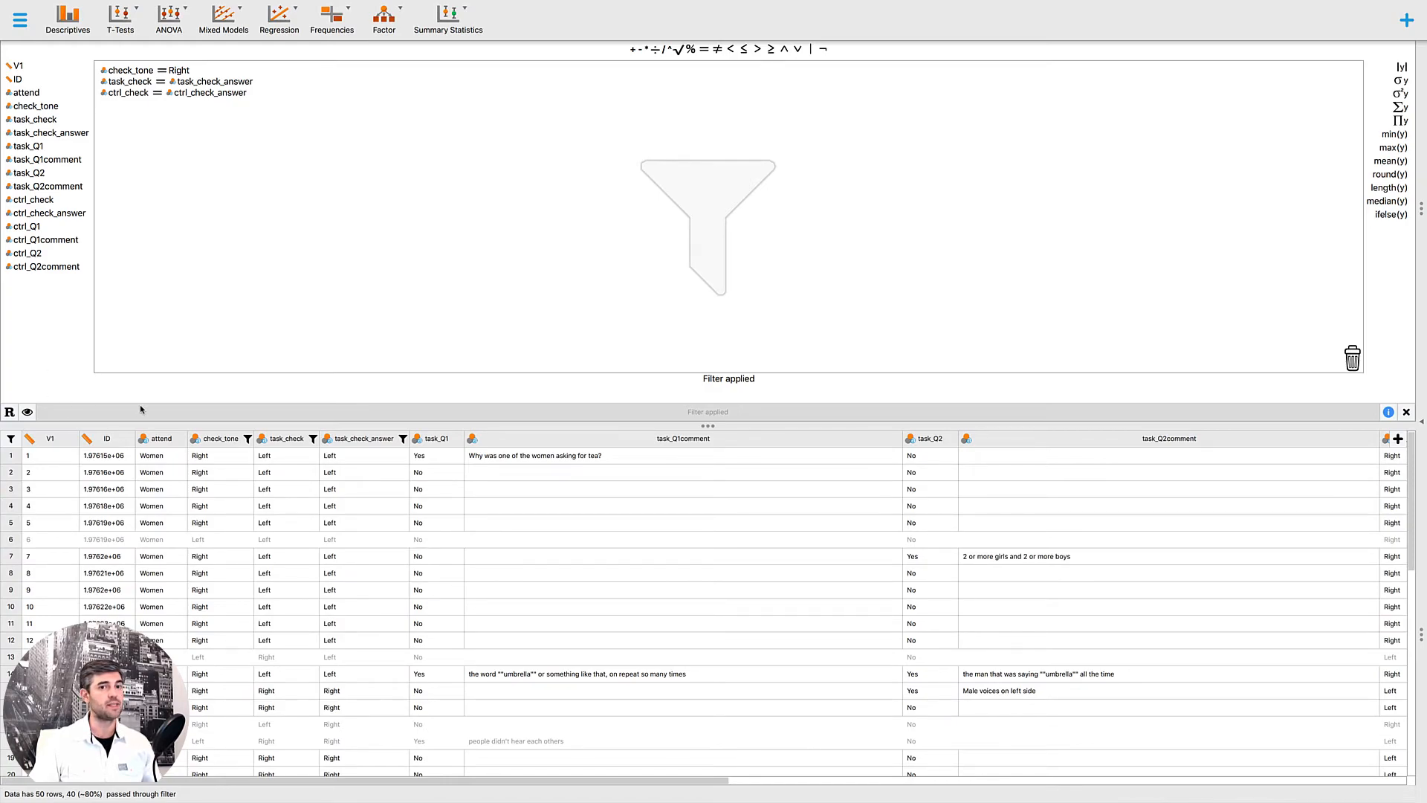
click(1406, 412)
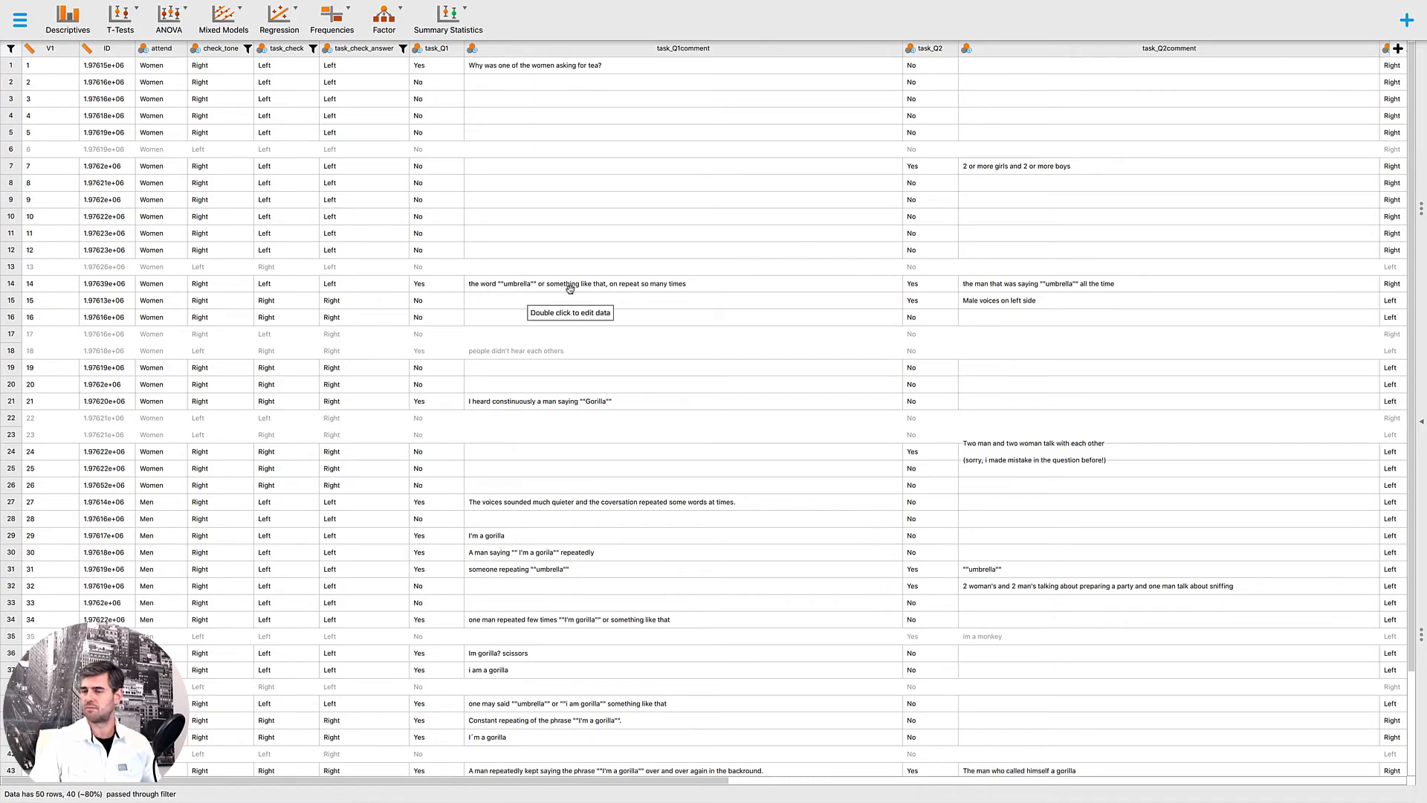
Step: Examine the task_Q1 answers and participants' comments across the women and men rows of the filtered data
scroll(569, 289, down, 4)
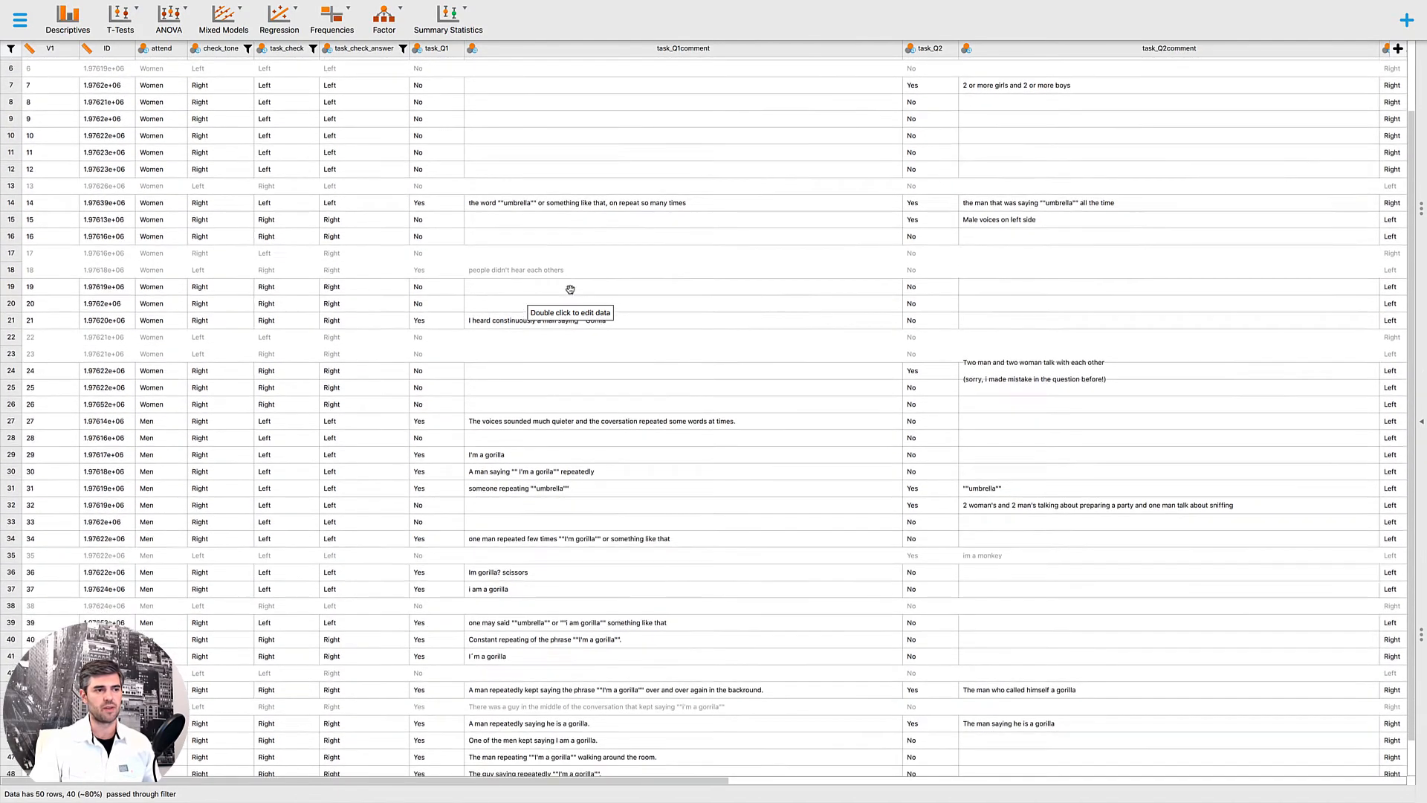
scroll(580, 592, right, 1)
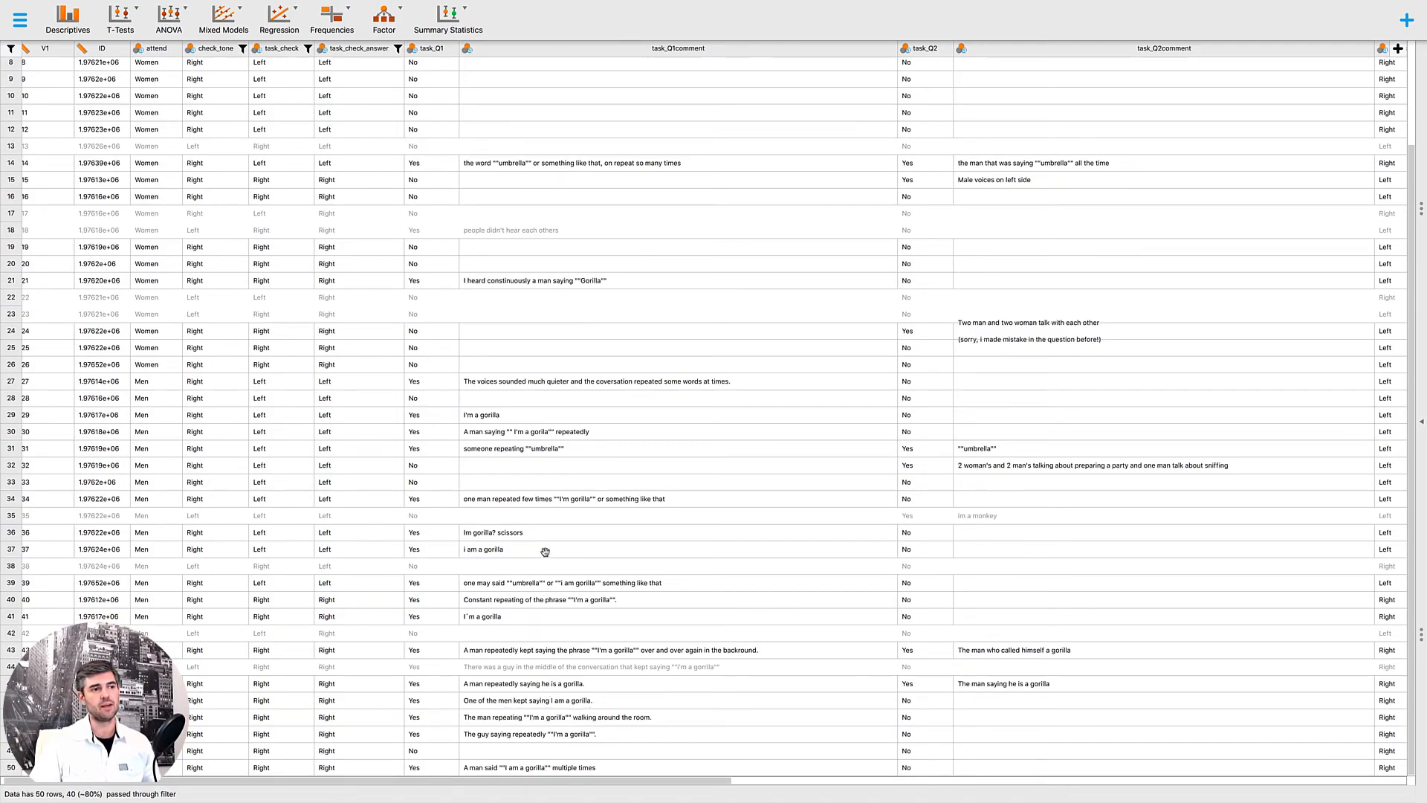
scroll(545, 554, up, 3)
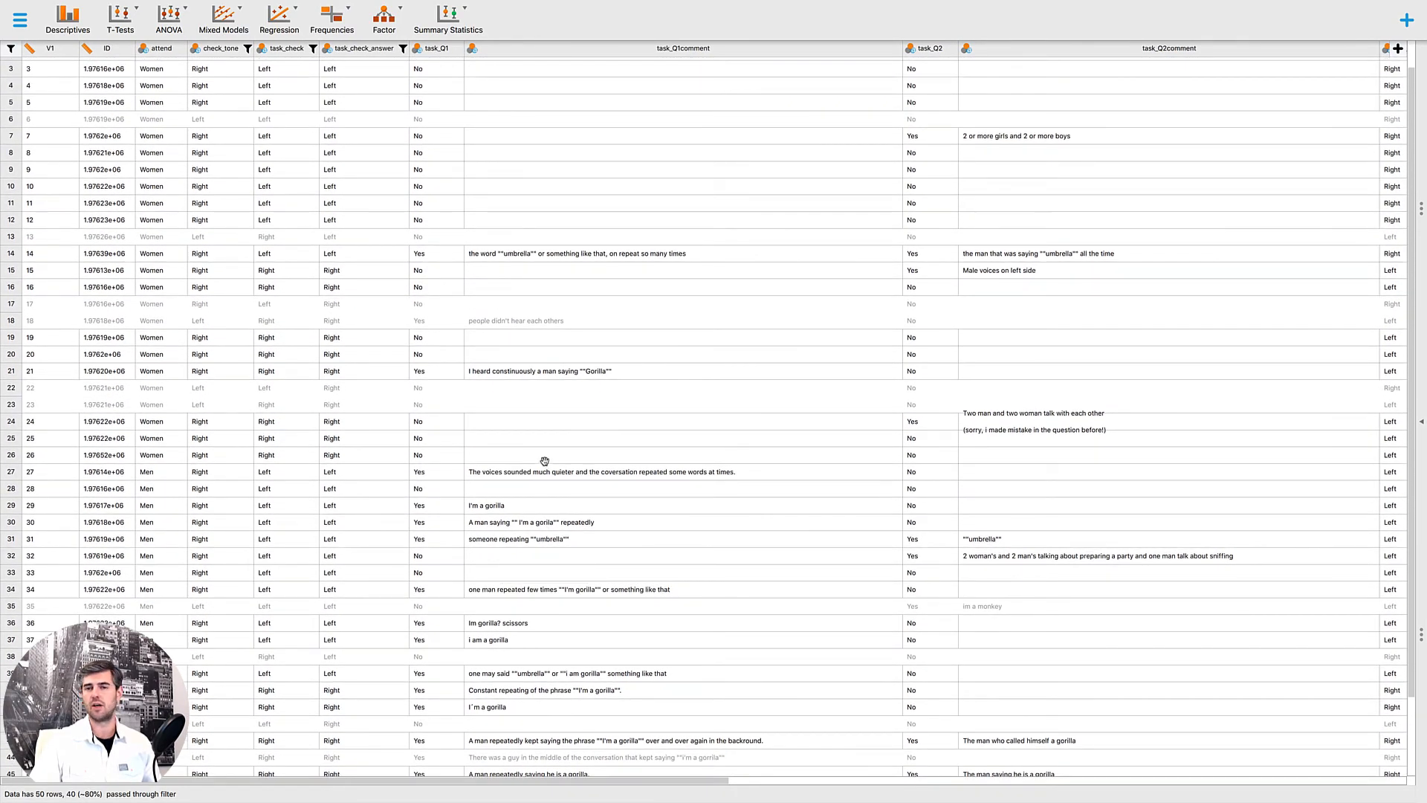
scroll(546, 461, up, 1)
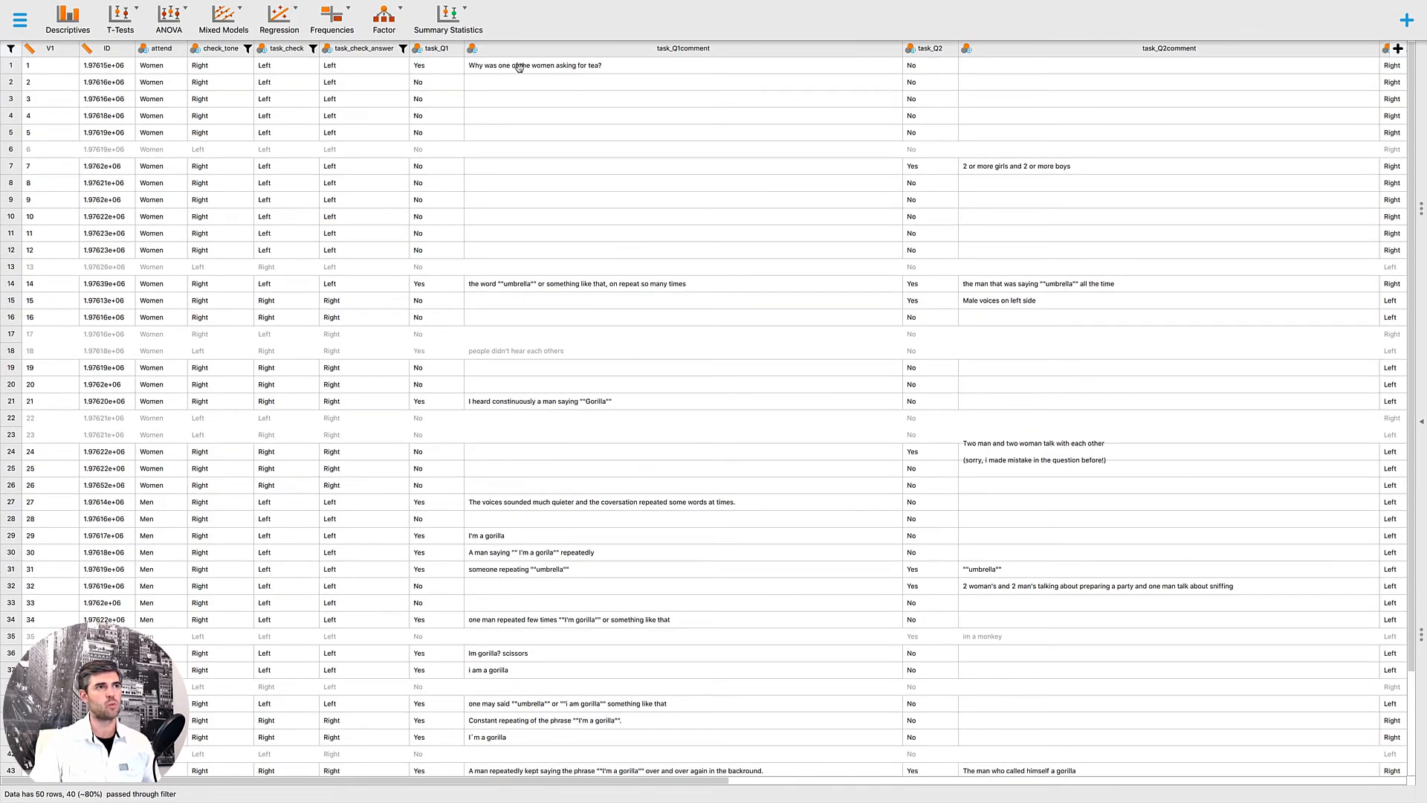